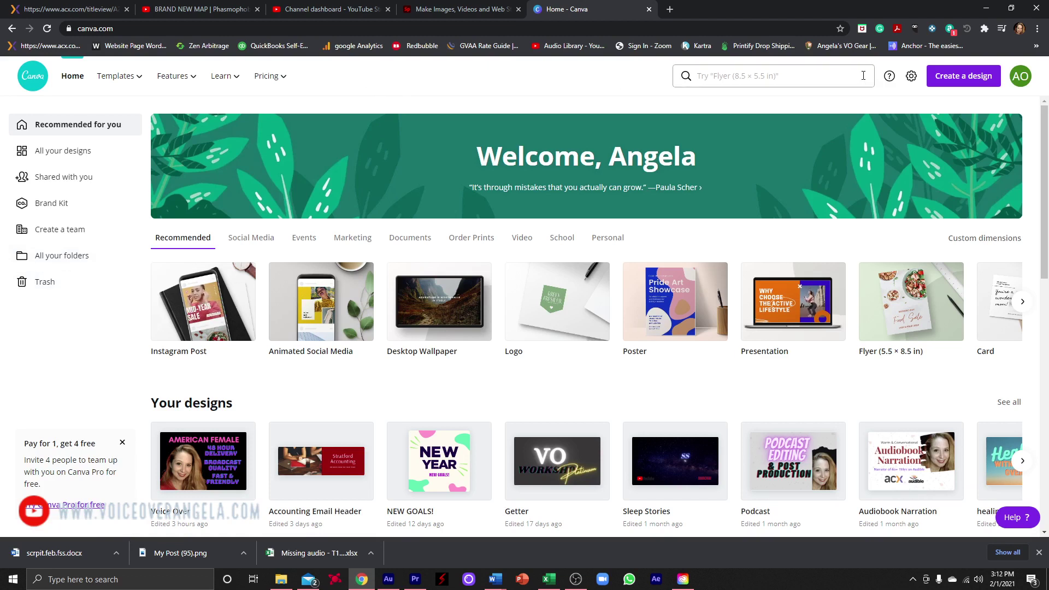
# Enter a custom design size of 550 px wide by 370 px high
pyautogui.click(962, 78)
pyautogui.click(899, 130)
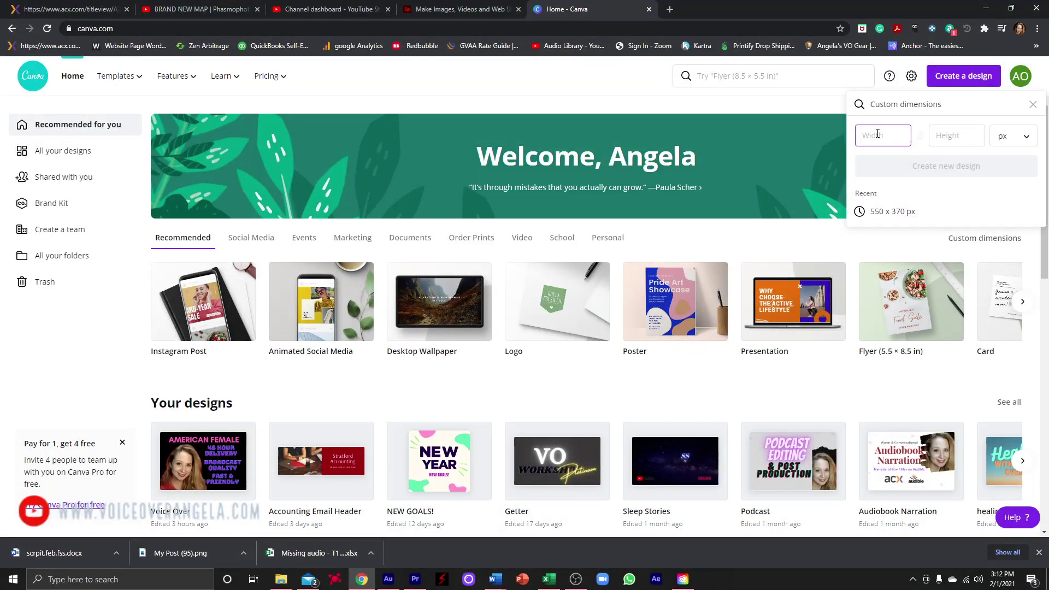
pyautogui.click(611, 94)
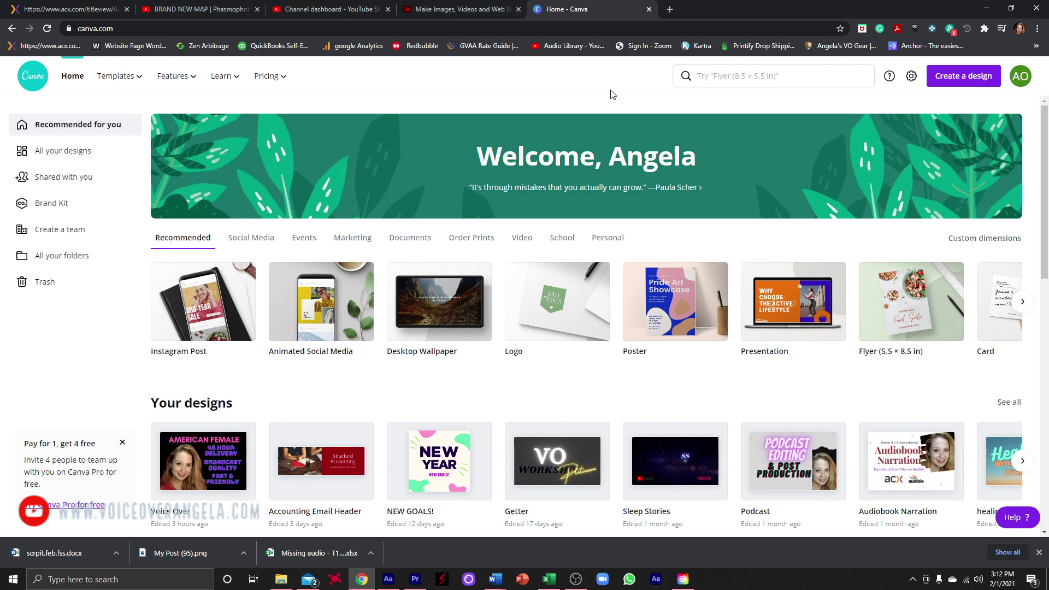
pyautogui.click(964, 77)
pyautogui.click(882, 137)
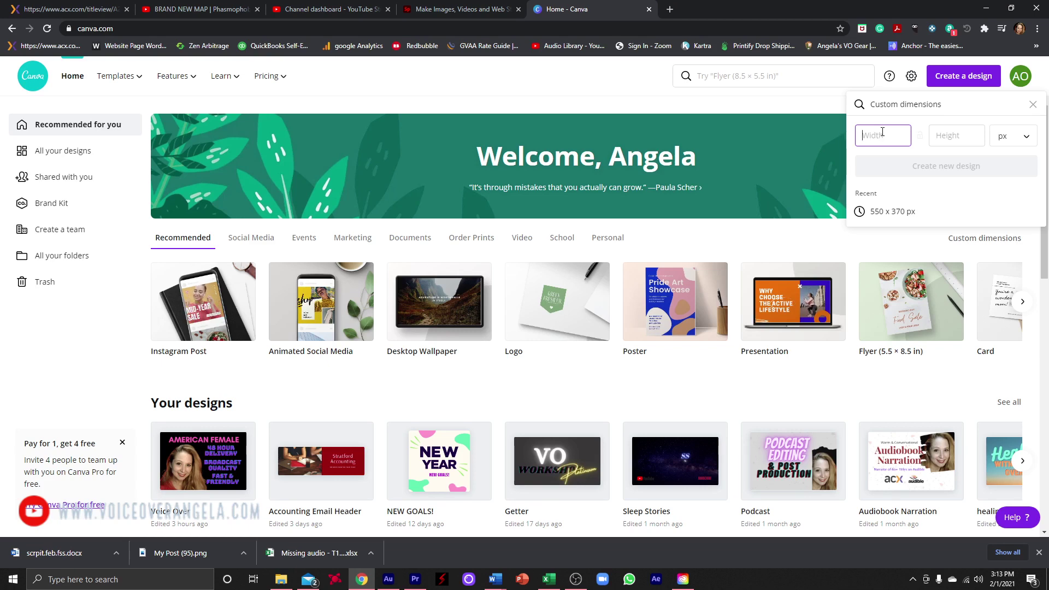
pyautogui.write('550')
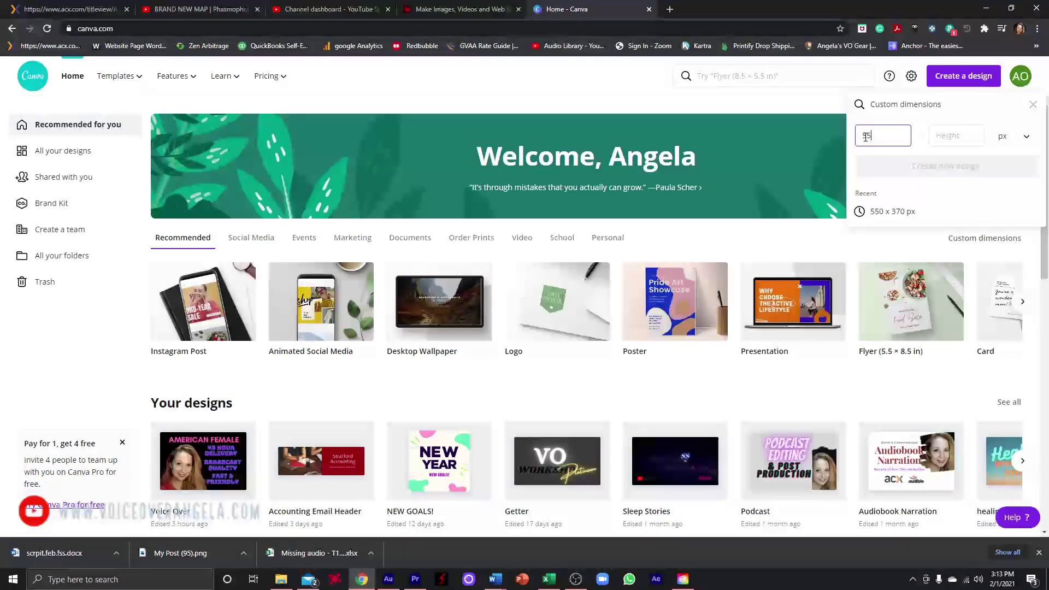
pyautogui.press('Tab')
pyautogui.press('Tab')
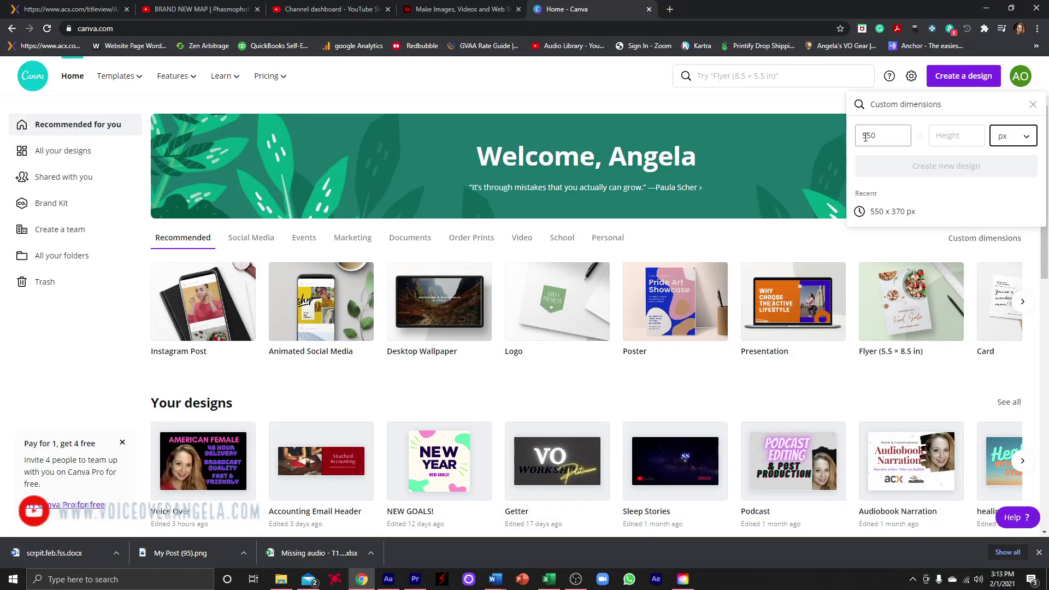
pyautogui.click(949, 135)
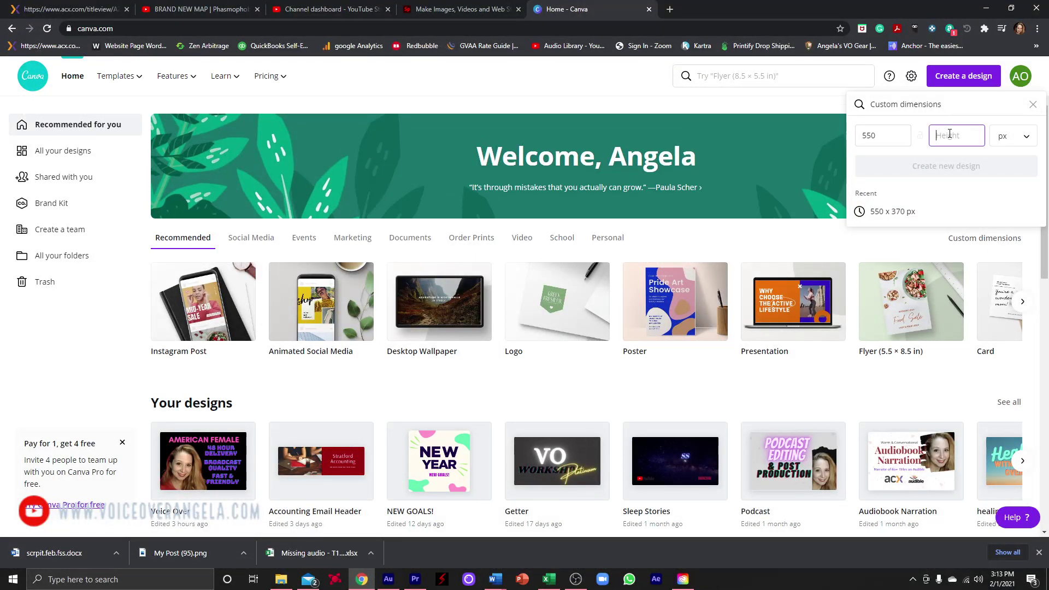
pyautogui.write('370')
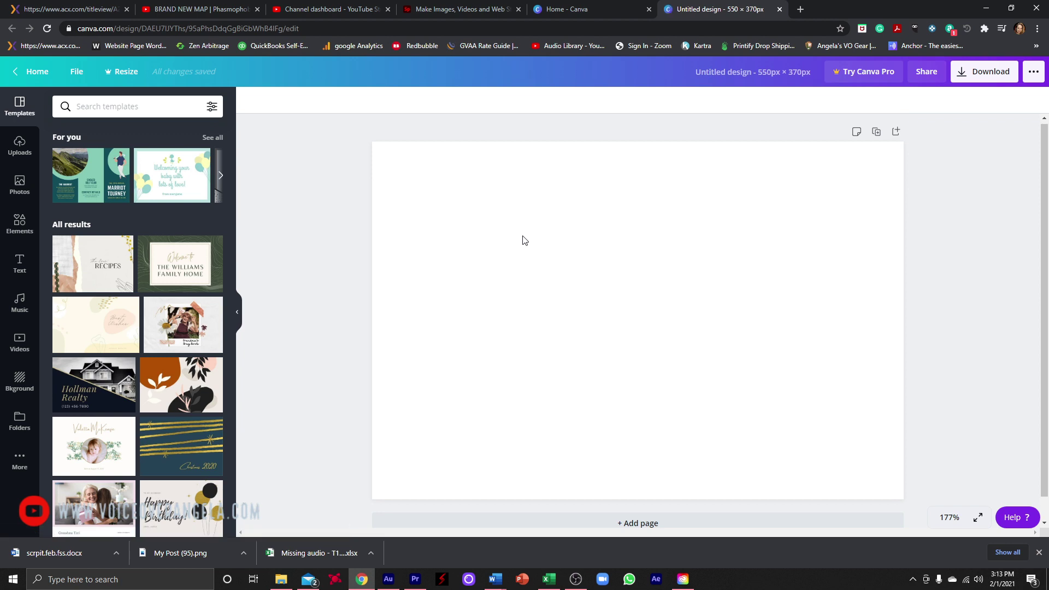
pyautogui.scroll(-6, 165, 221)
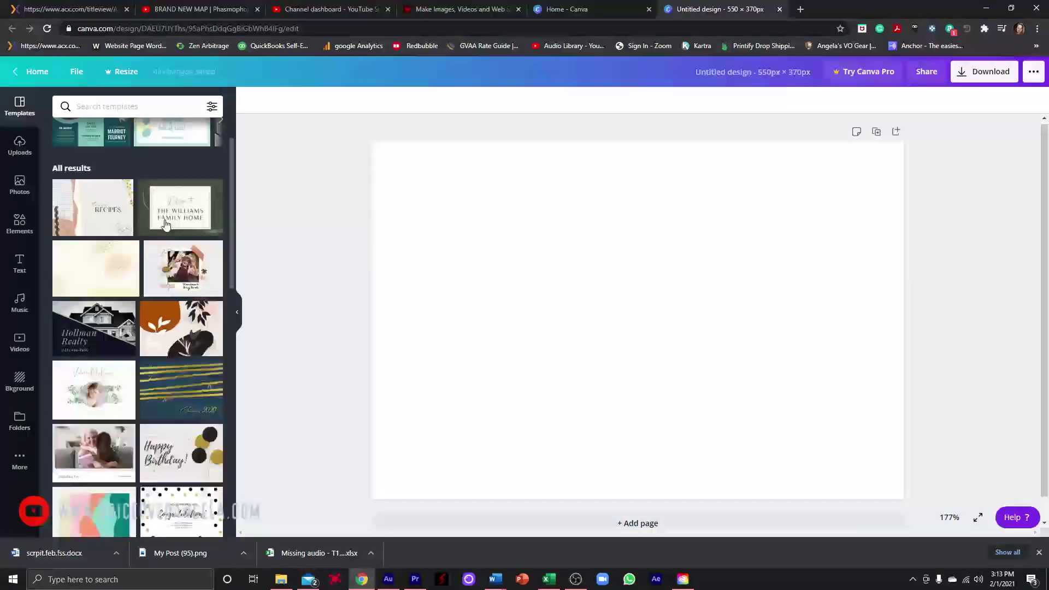
pyautogui.scroll(-5, 165, 224)
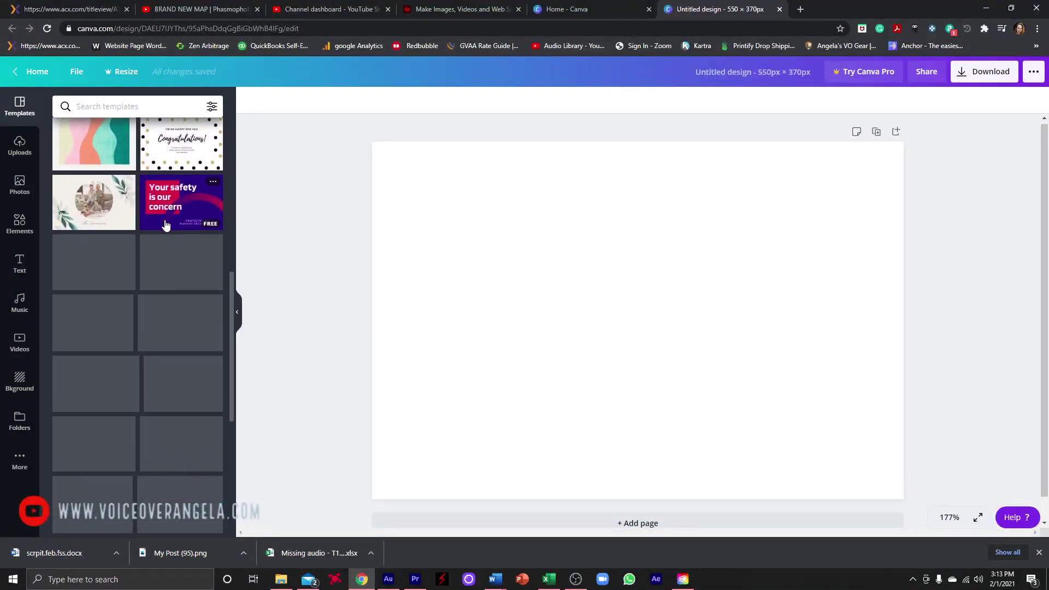
pyautogui.scroll(-1, 164, 224)
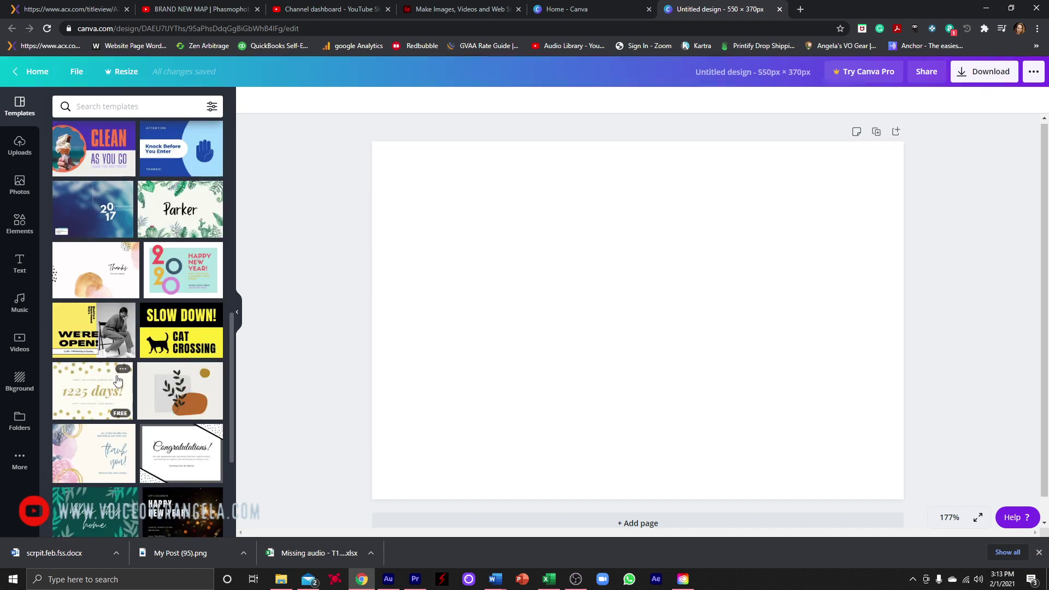
pyautogui.scroll(-3, 134, 360)
pyautogui.scroll(-3, 139, 376)
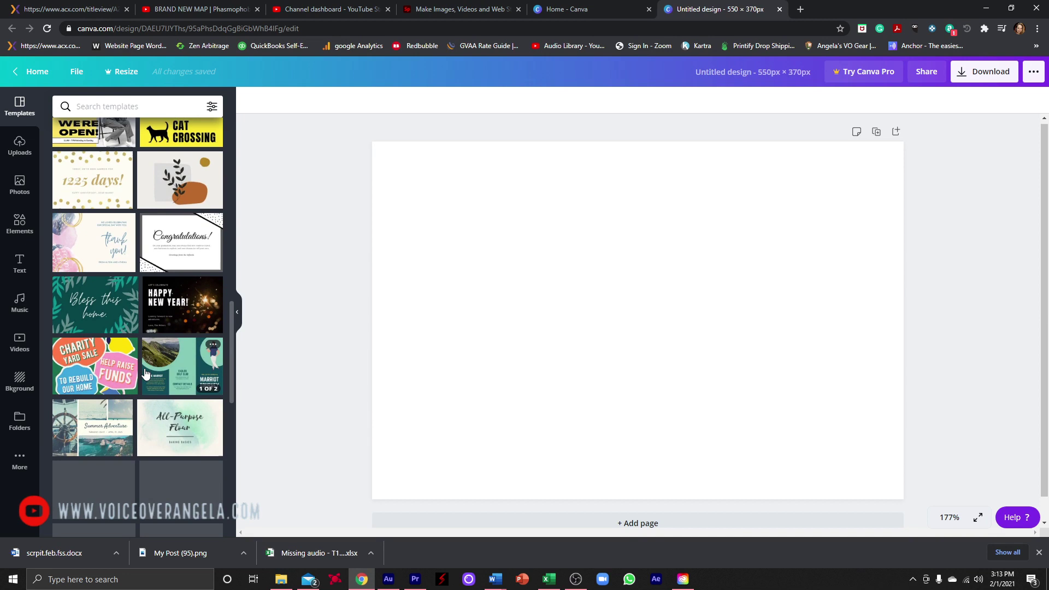
pyautogui.scroll(-2, 145, 374)
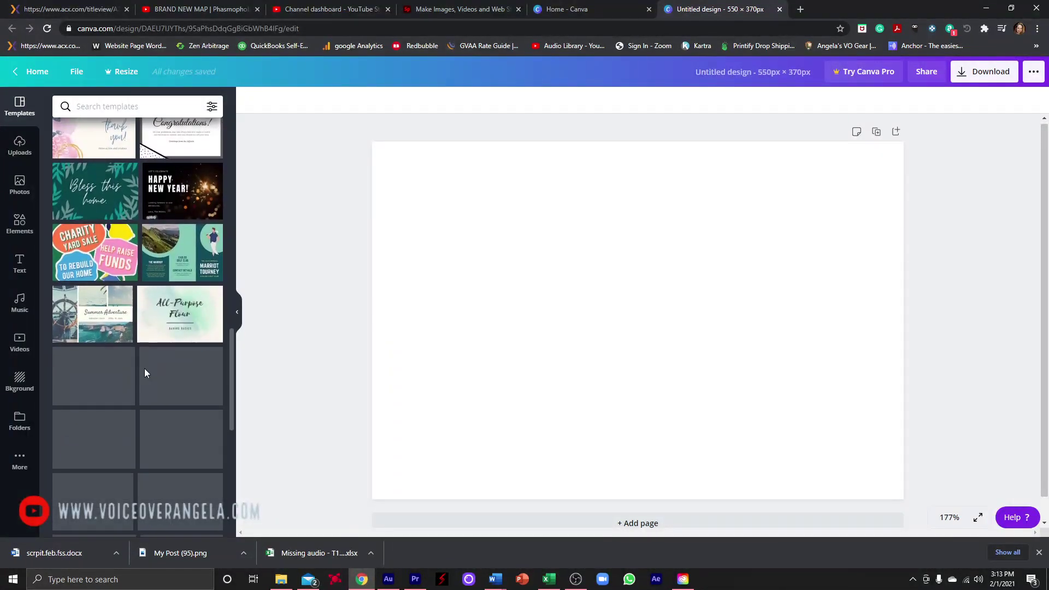
pyautogui.scroll(-2, 145, 374)
pyautogui.scroll(-2, 164, 360)
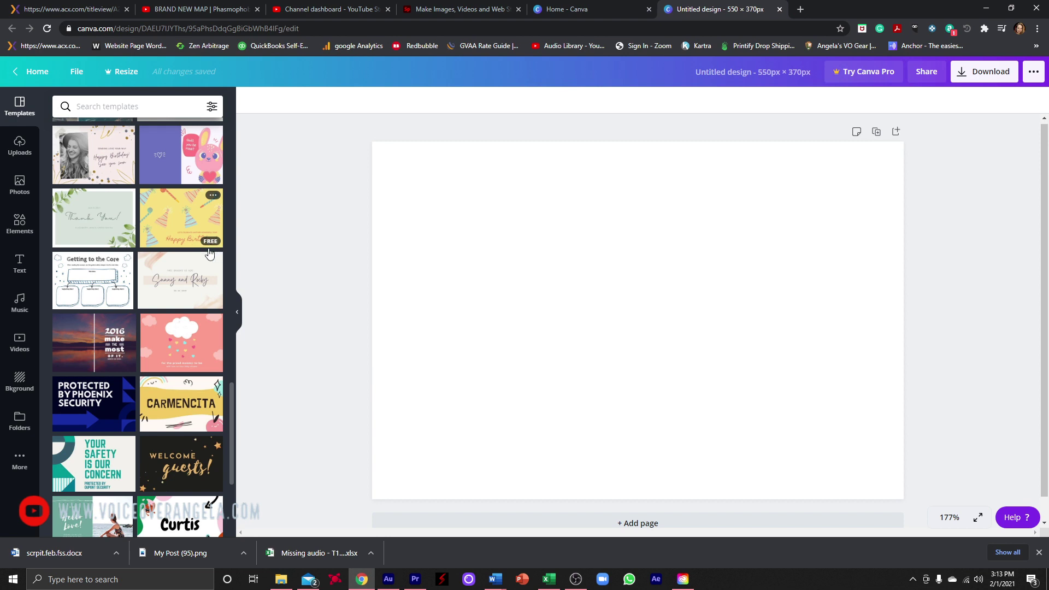
pyautogui.scroll(-4, 168, 371)
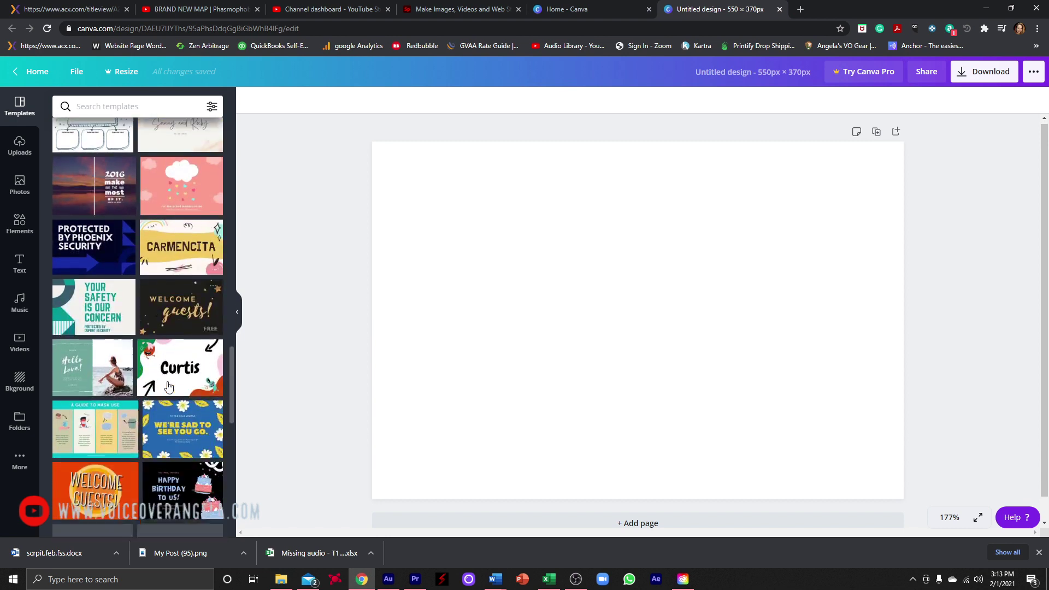
pyautogui.scroll(-3, 168, 386)
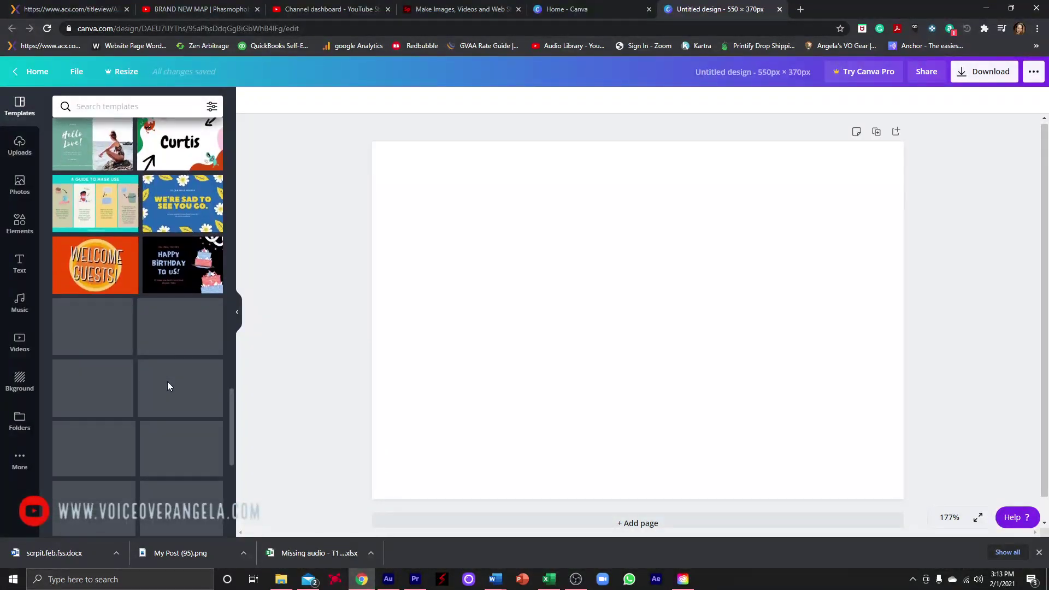
pyautogui.scroll(-4, 185, 369)
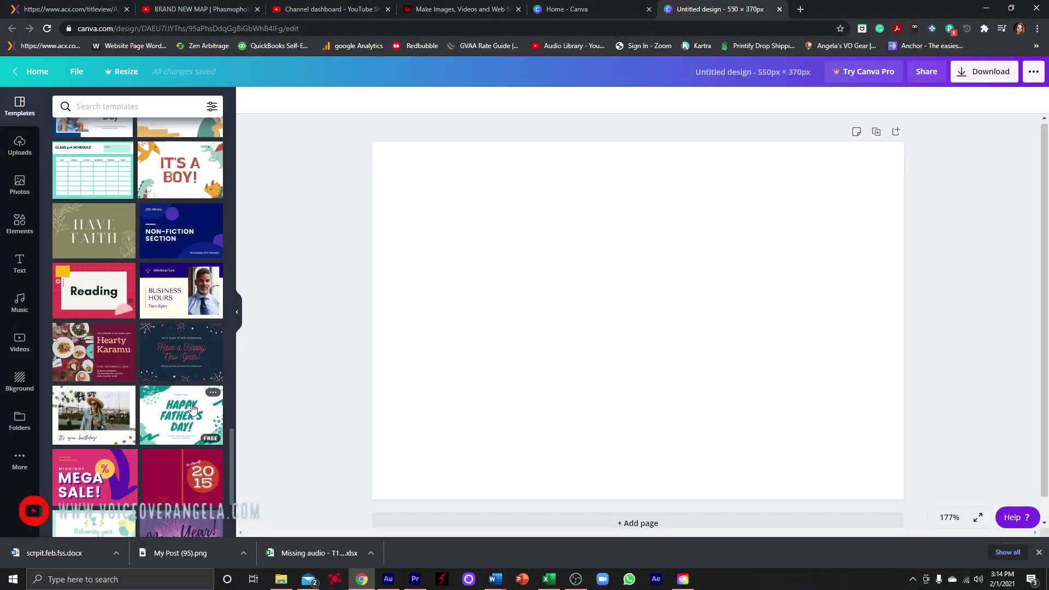
pyautogui.scroll(10, 192, 408)
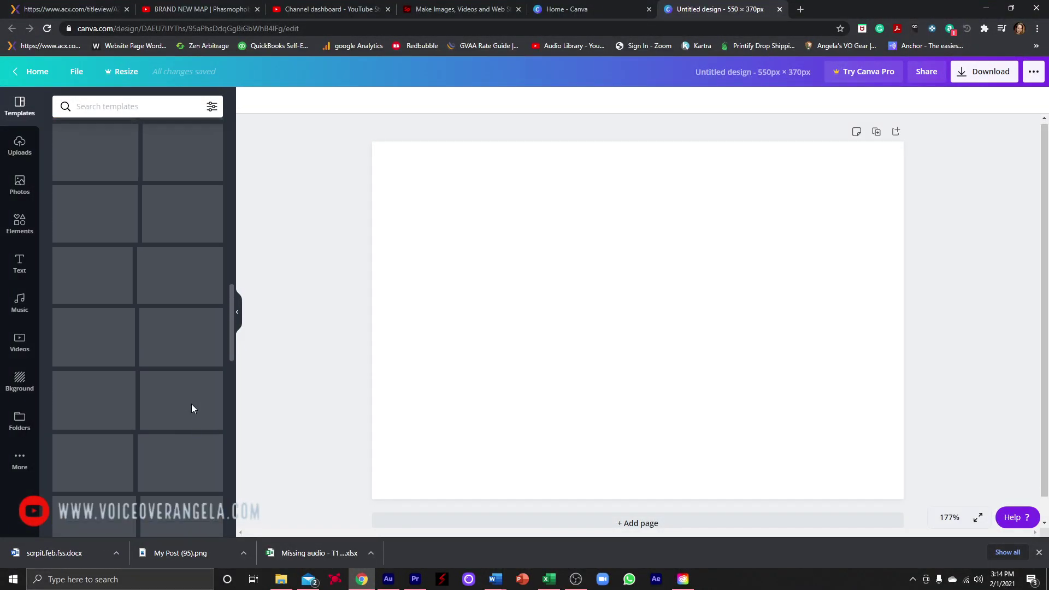
pyautogui.scroll(8, 191, 409)
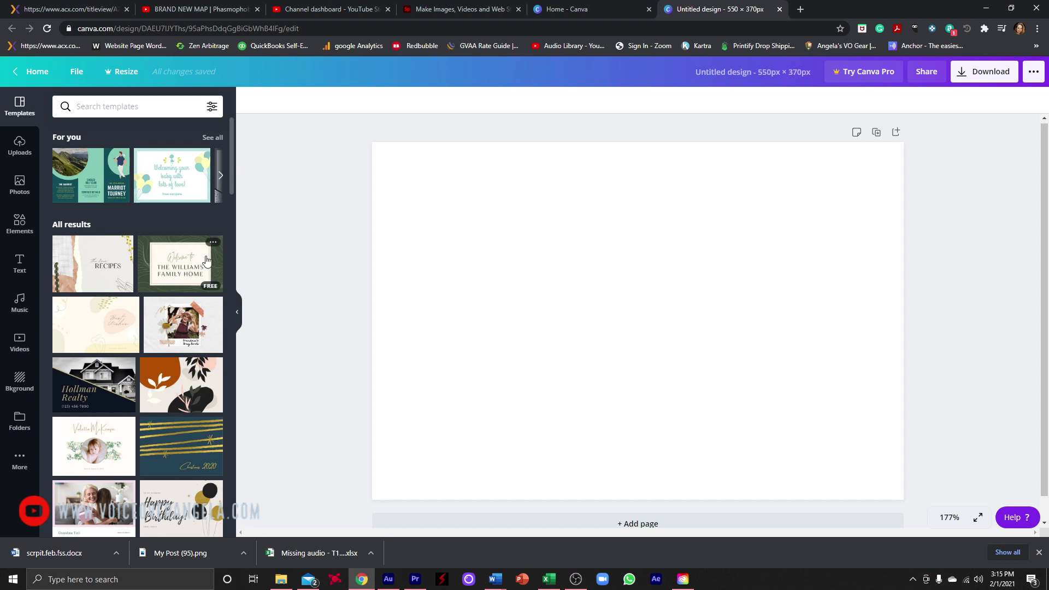
# Colour the page background light lilac #E6B7F4 with the custom colour picker
pyautogui.click(237, 316)
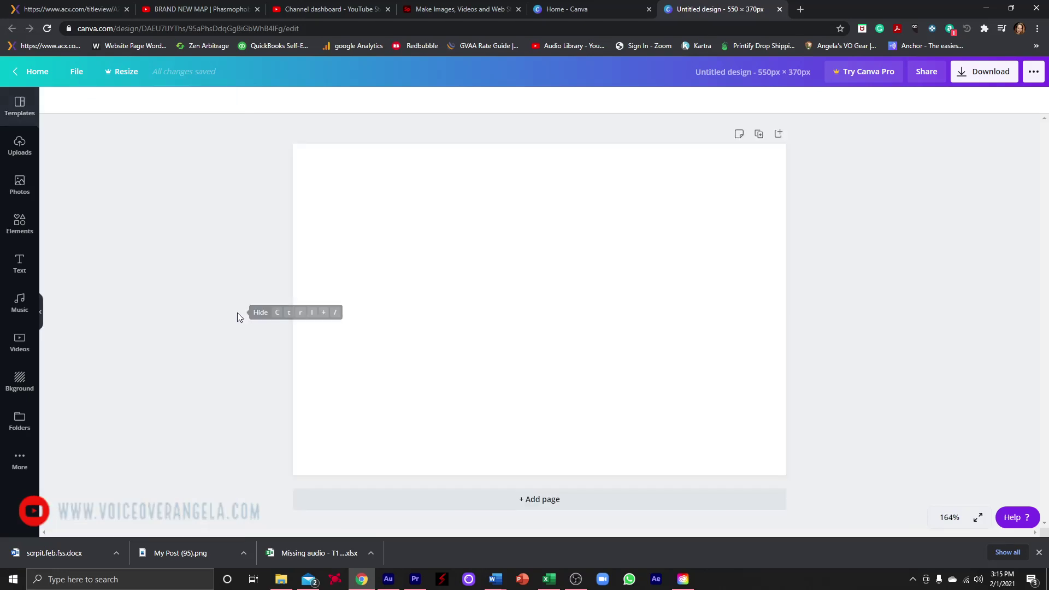
pyautogui.click(467, 294)
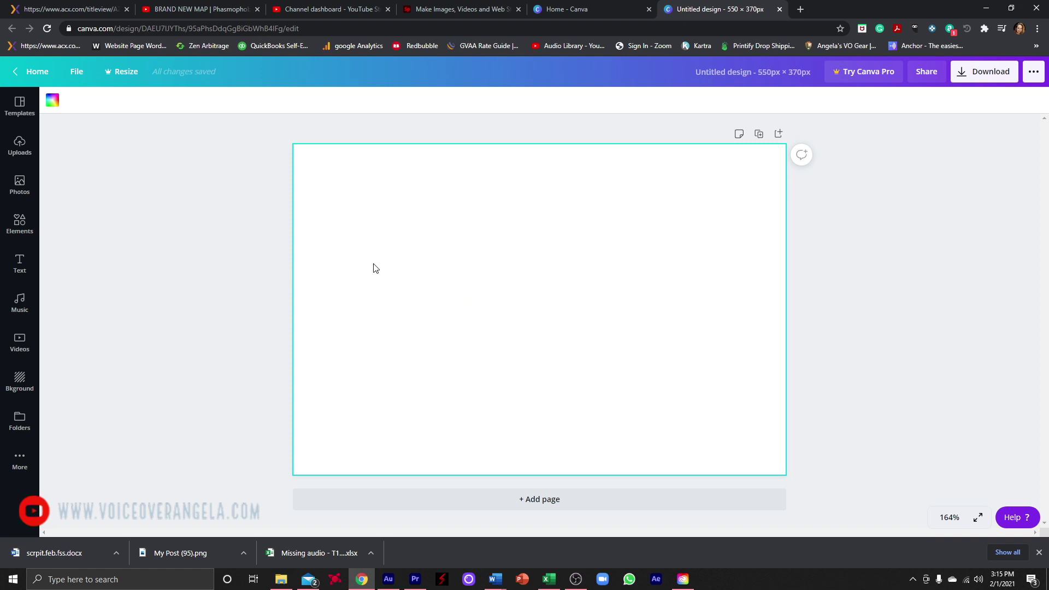
pyautogui.click(50, 102)
pyautogui.click(122, 345)
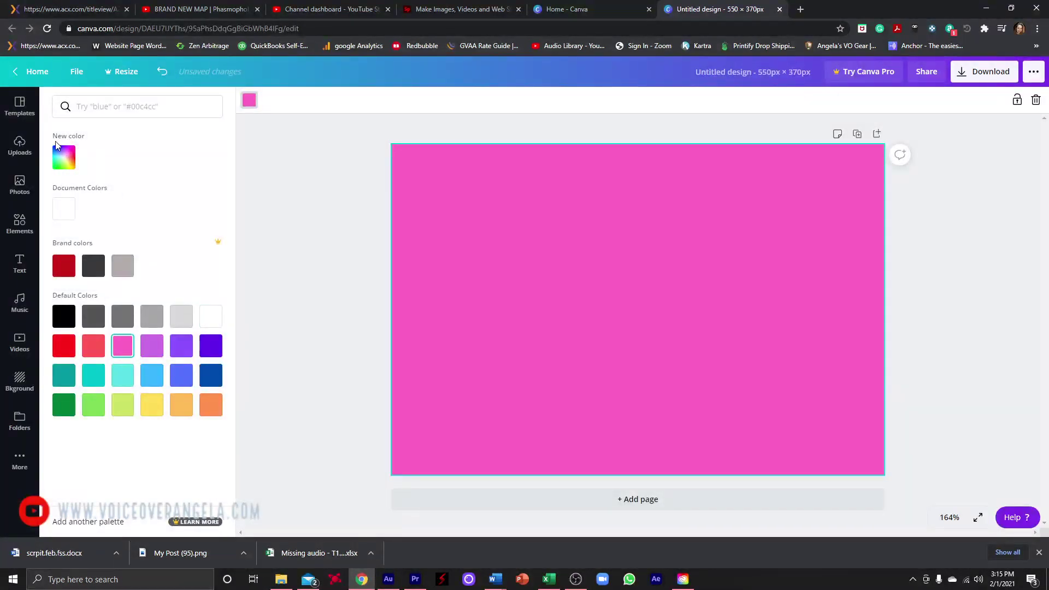
pyautogui.click(64, 158)
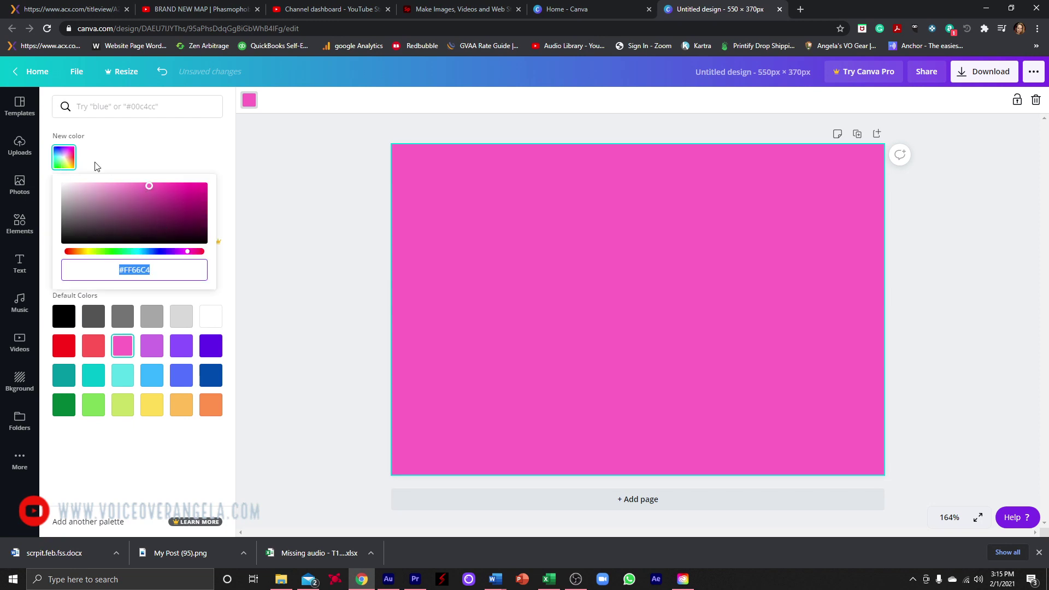
pyautogui.click(60, 165)
pyautogui.click(63, 159)
pyautogui.moveTo(184, 253); pyautogui.dragTo(184, 257)
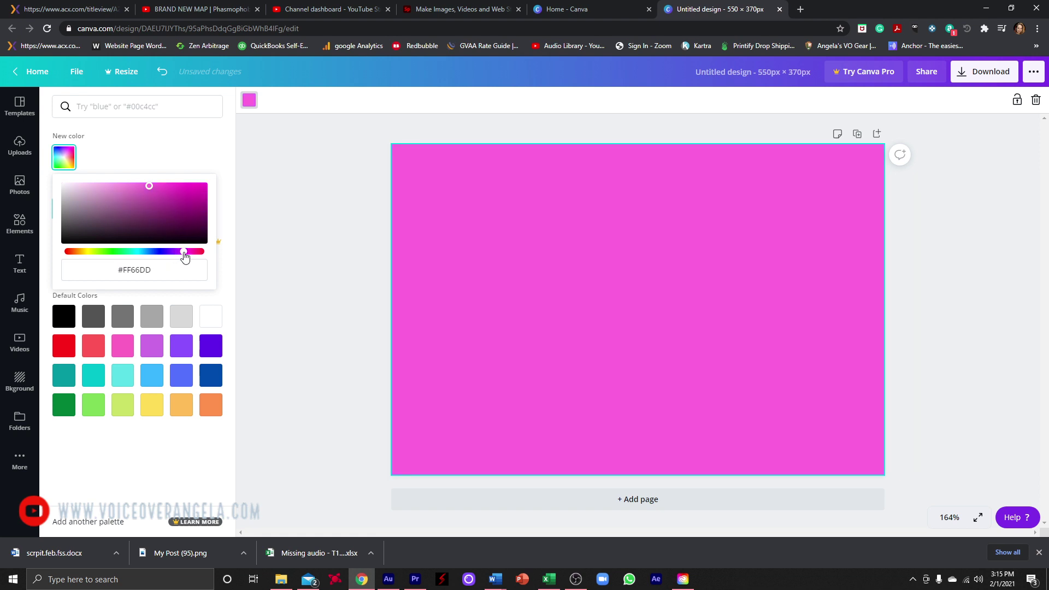
pyautogui.moveTo(185, 256); pyautogui.dragTo(175, 255)
pyautogui.moveTo(143, 186); pyautogui.dragTo(98, 186)
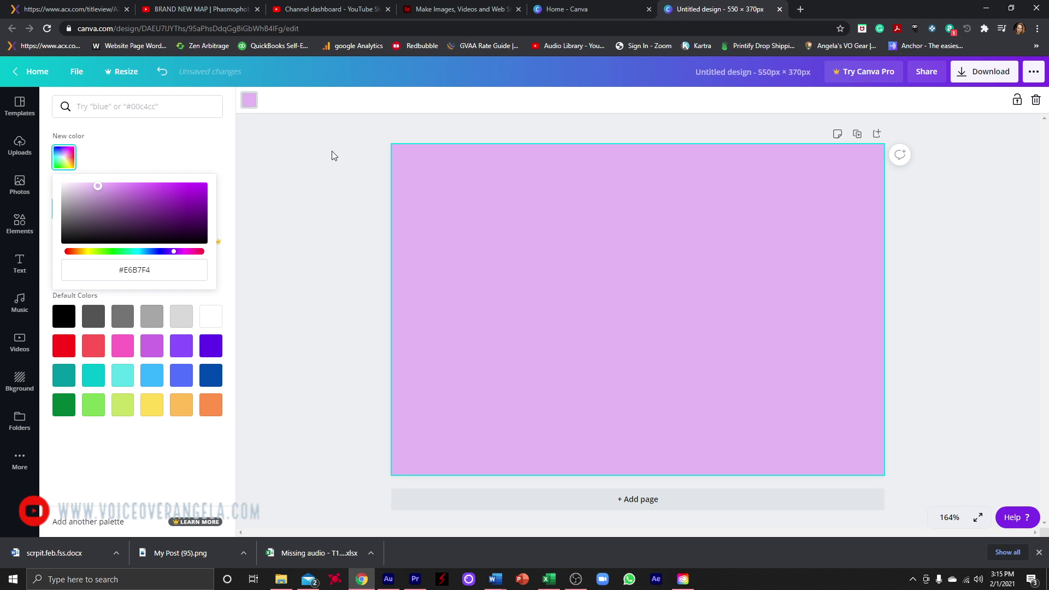
pyautogui.click(464, 229)
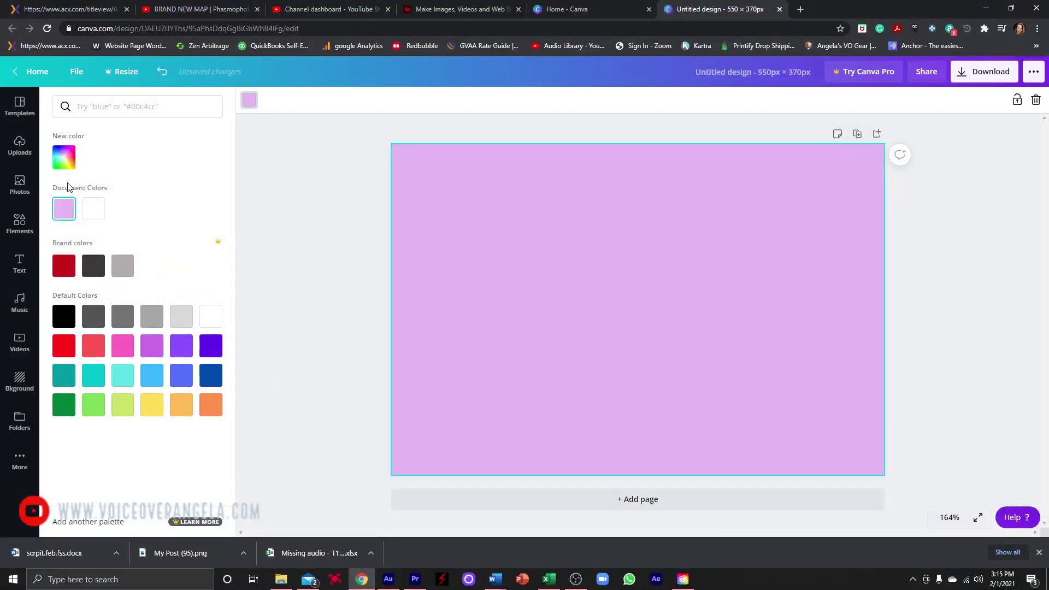
# Enlarge the uploaded portrait and snap it to the page's left and bottom edges
pyautogui.click(17, 185)
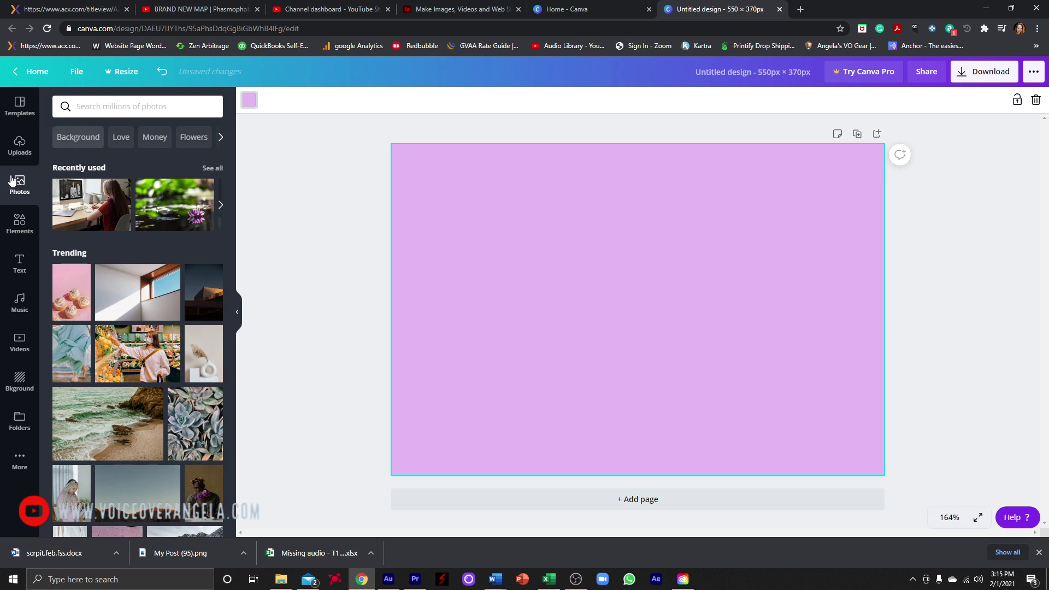
pyautogui.click(18, 145)
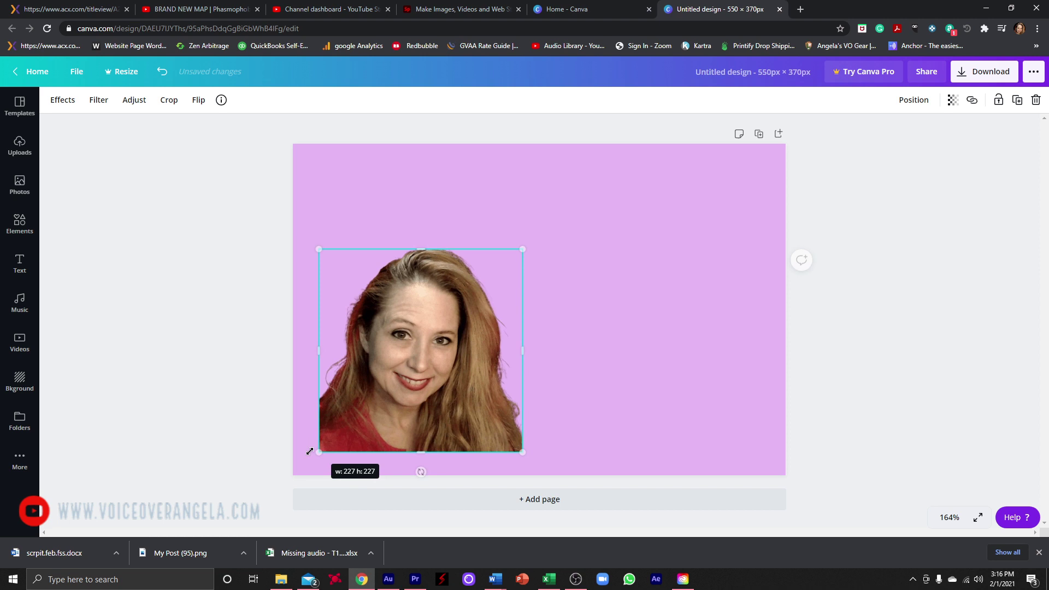
pyautogui.moveTo(310, 451); pyautogui.dragTo(281, 480)
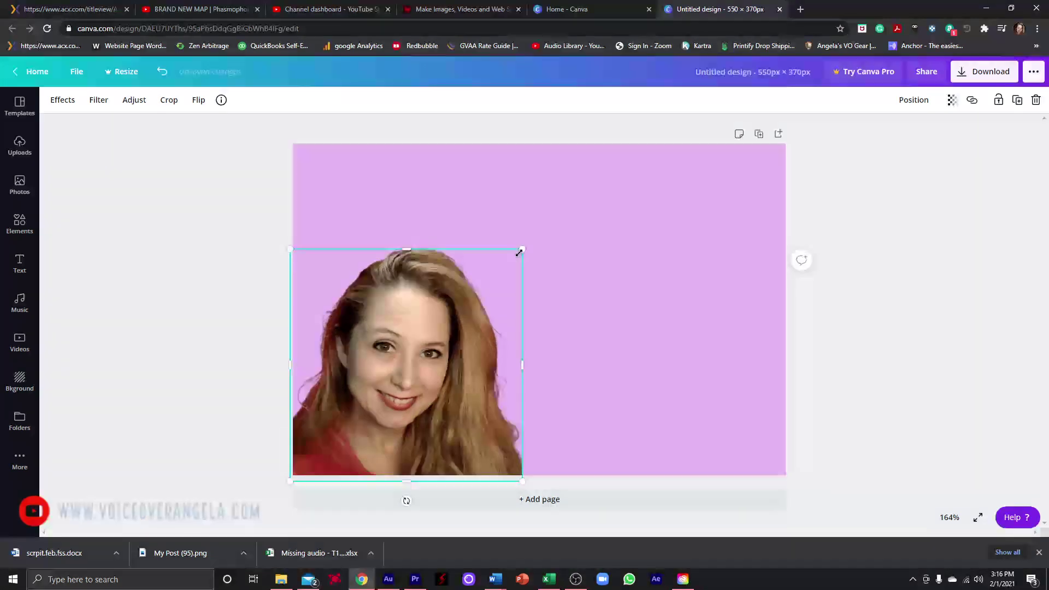
pyautogui.moveTo(519, 252); pyautogui.dragTo(580, 192)
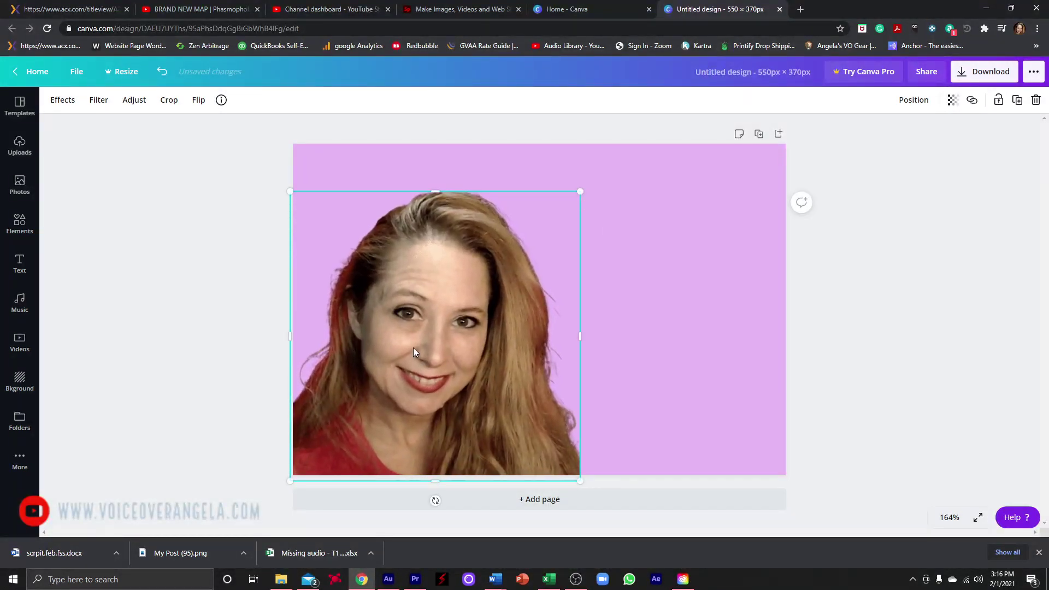
pyautogui.moveTo(413, 351)
pyautogui.mouseDown()
pyautogui.moveTo(422, 345)
pyautogui.moveTo(414, 342)
pyautogui.mouseUp()
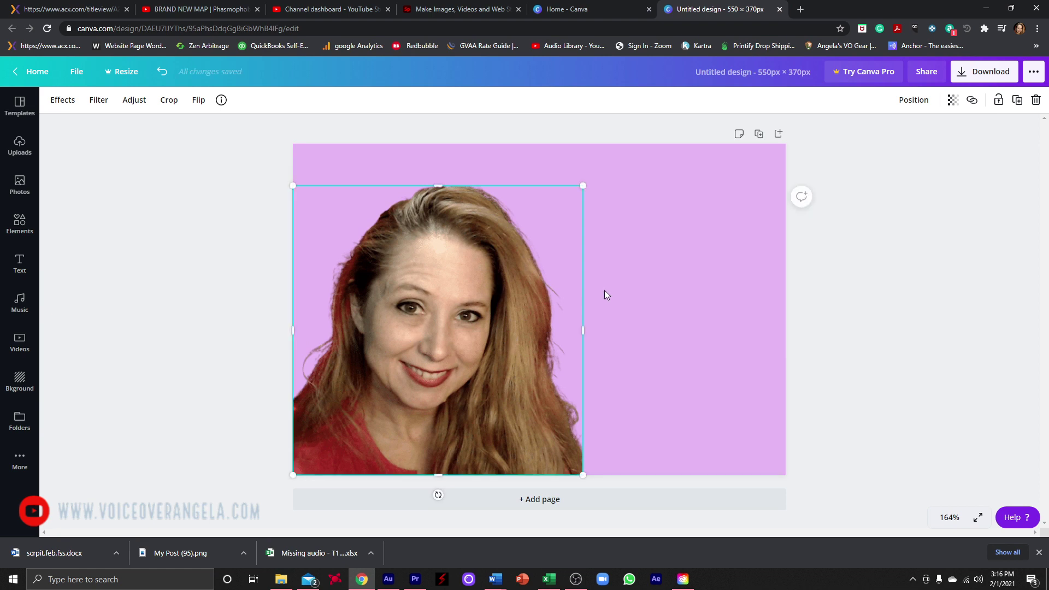
pyautogui.click(597, 226)
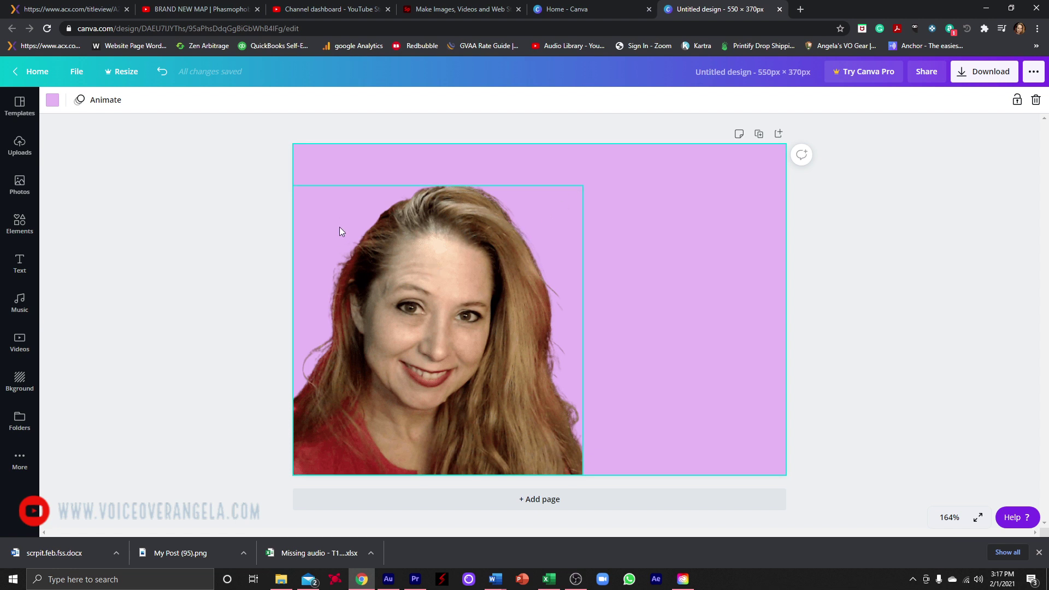
# Fine-tune the portrait's size to about 329 × 329 px in the bottom-left corner
pyautogui.moveTo(403, 315)
pyautogui.mouseDown()
pyautogui.moveTo(431, 316)
pyautogui.moveTo(333, 320)
pyautogui.moveTo(424, 313)
pyautogui.moveTo(408, 316)
pyautogui.mouseUp()
pyautogui.moveTo(584, 186)
pyautogui.mouseDown()
pyautogui.moveTo(604, 171)
pyautogui.moveTo(585, 182)
pyautogui.mouseUp()
pyautogui.moveTo(426, 350)
pyautogui.mouseDown()
pyautogui.moveTo(435, 346)
pyautogui.moveTo(424, 346)
pyautogui.mouseUp()
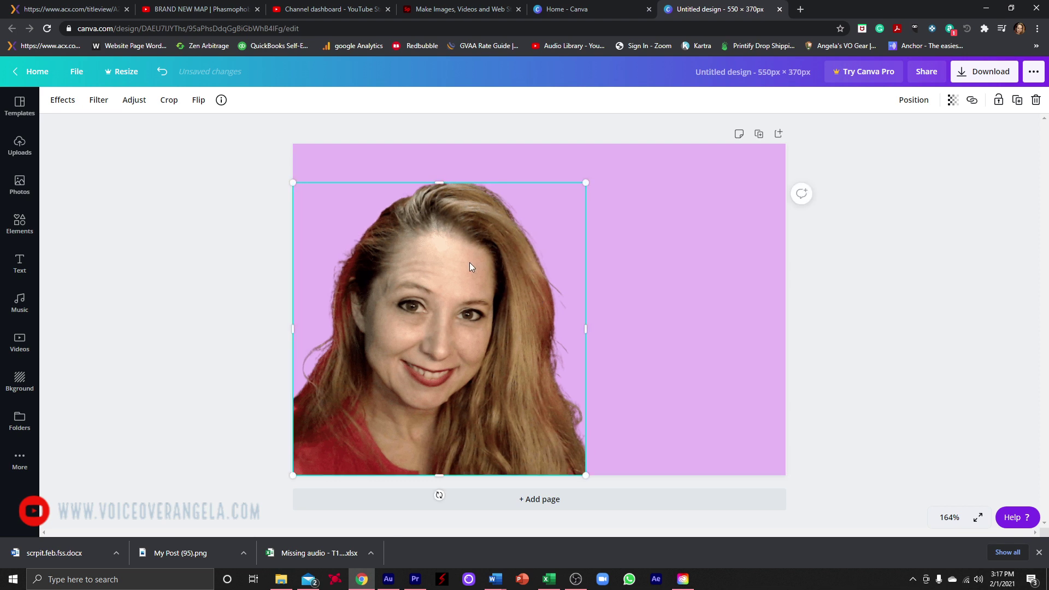
pyautogui.click(649, 285)
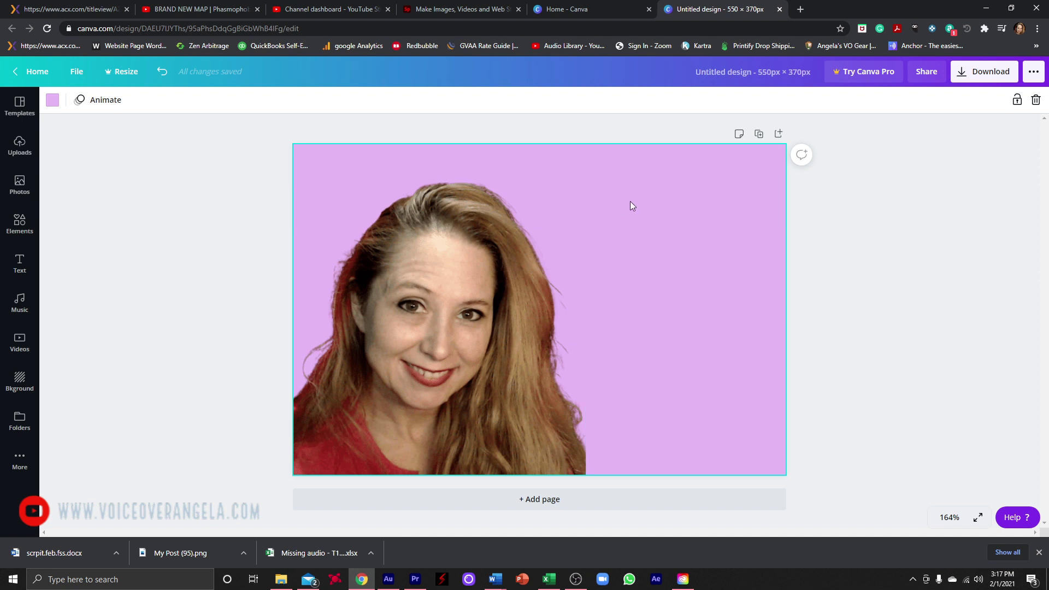
# Browse the preset font combinations in the Text panel
pyautogui.click(30, 264)
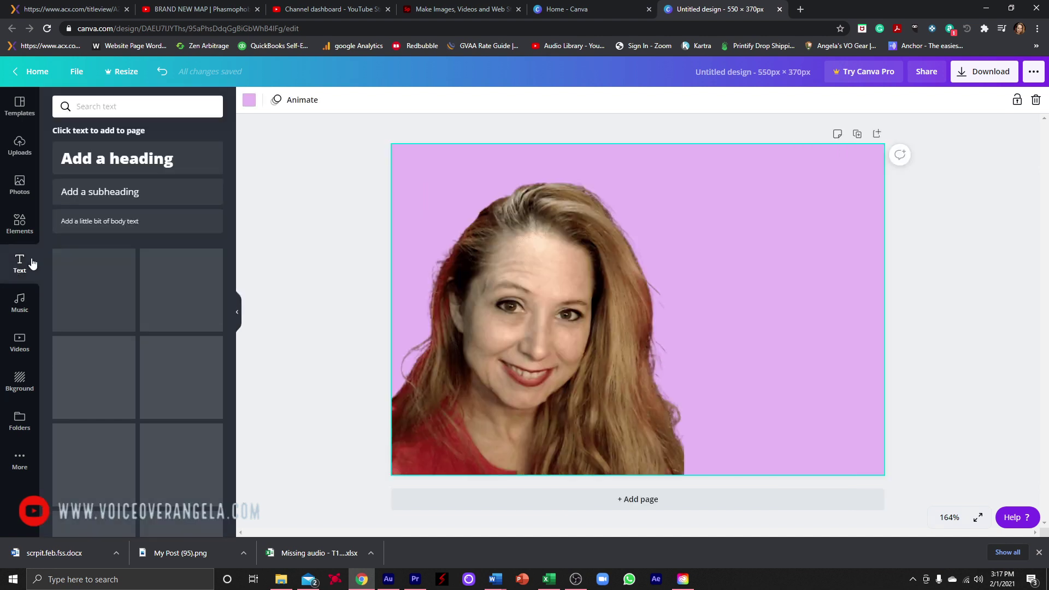
pyautogui.scroll(-5, 178, 300)
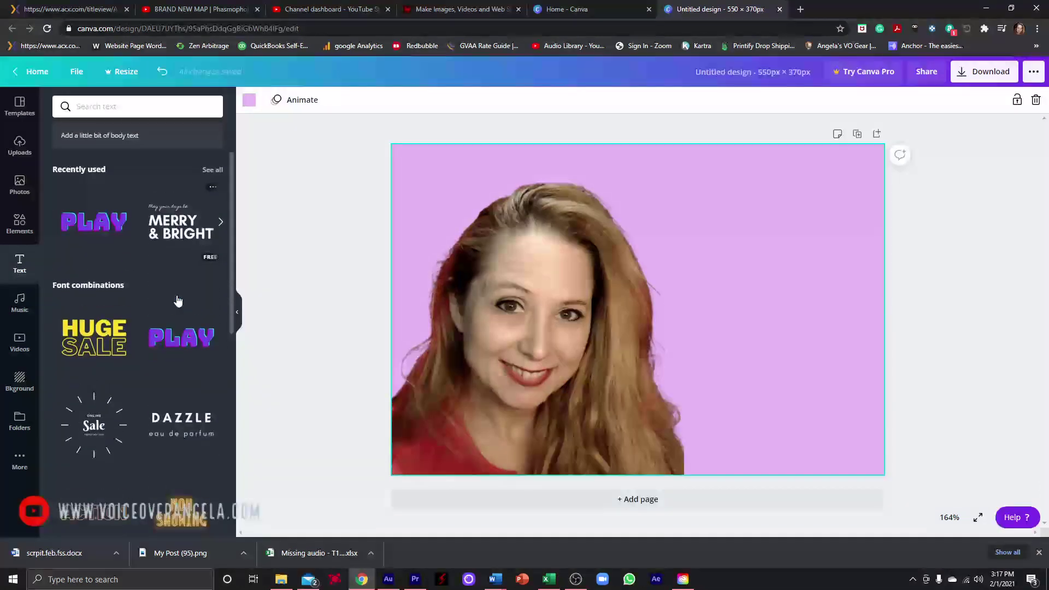
pyautogui.scroll(-4, 177, 300)
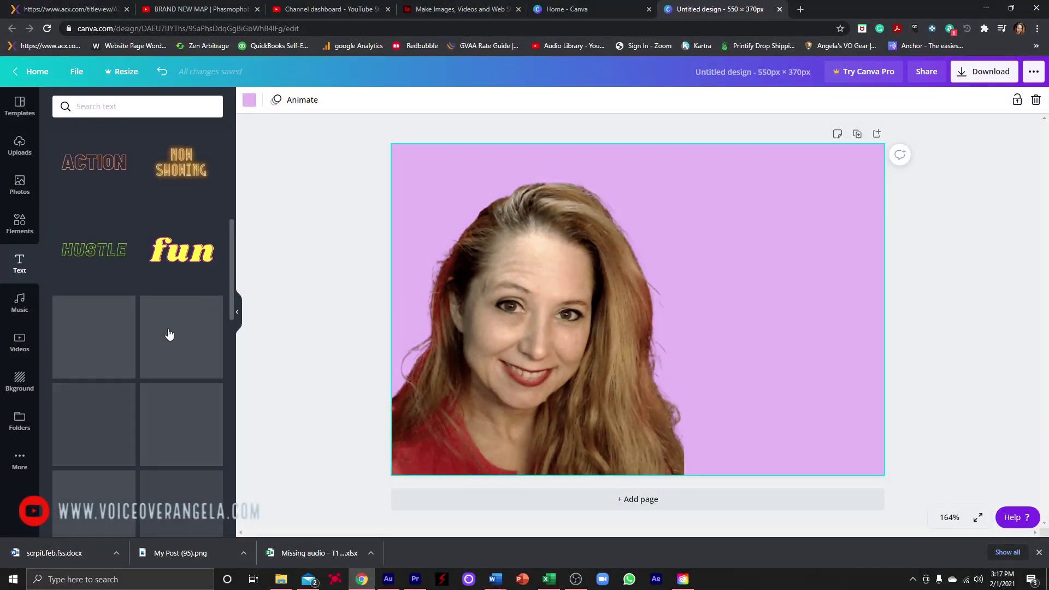
pyautogui.scroll(-1, 199, 403)
pyautogui.scroll(-7, 197, 405)
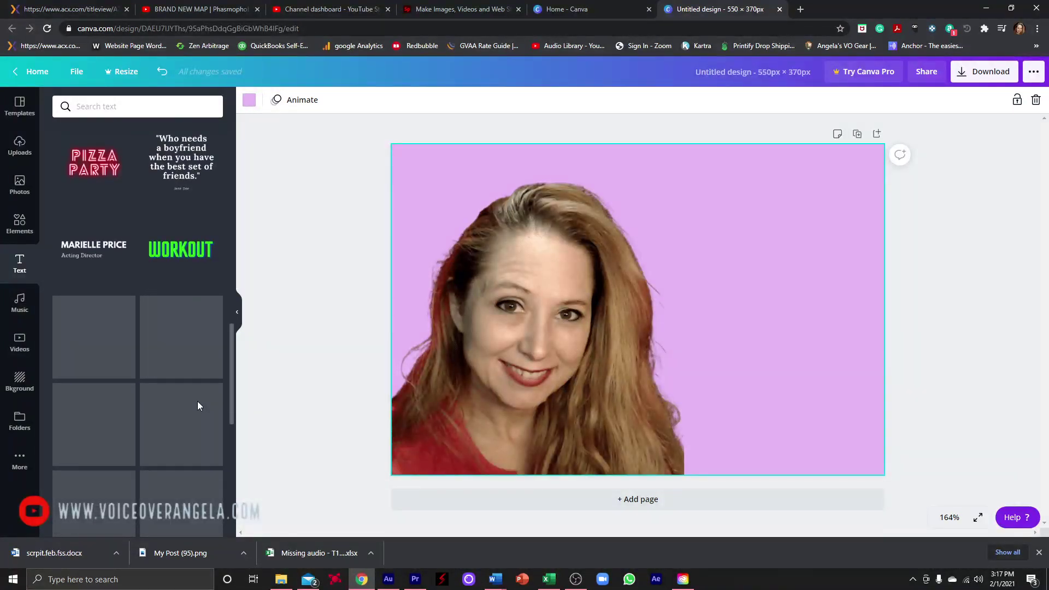
pyautogui.scroll(-2, 198, 405)
pyautogui.scroll(4, 201, 393)
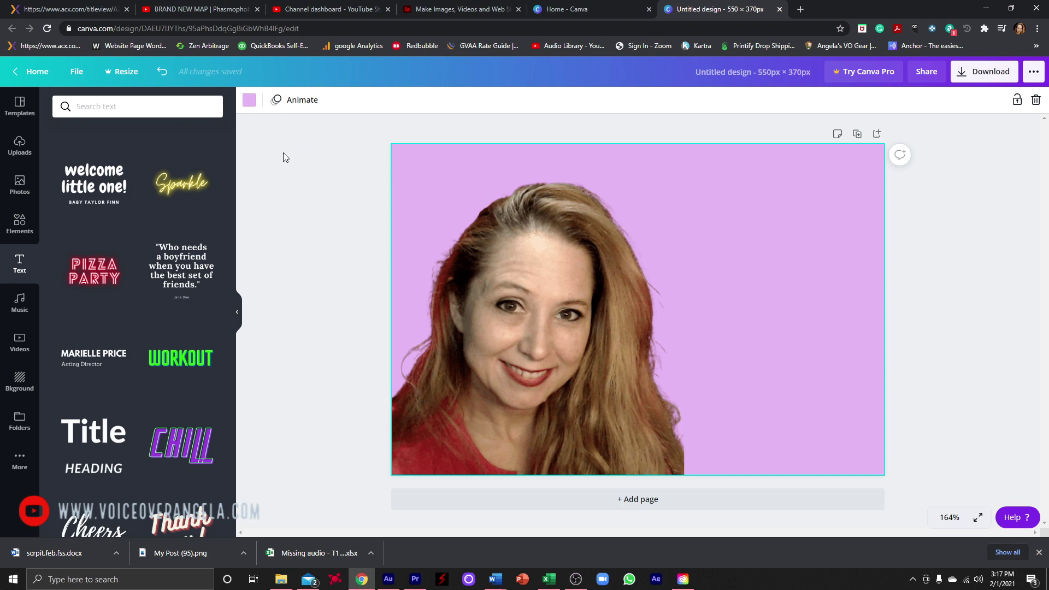
pyautogui.scroll(-3, 167, 199)
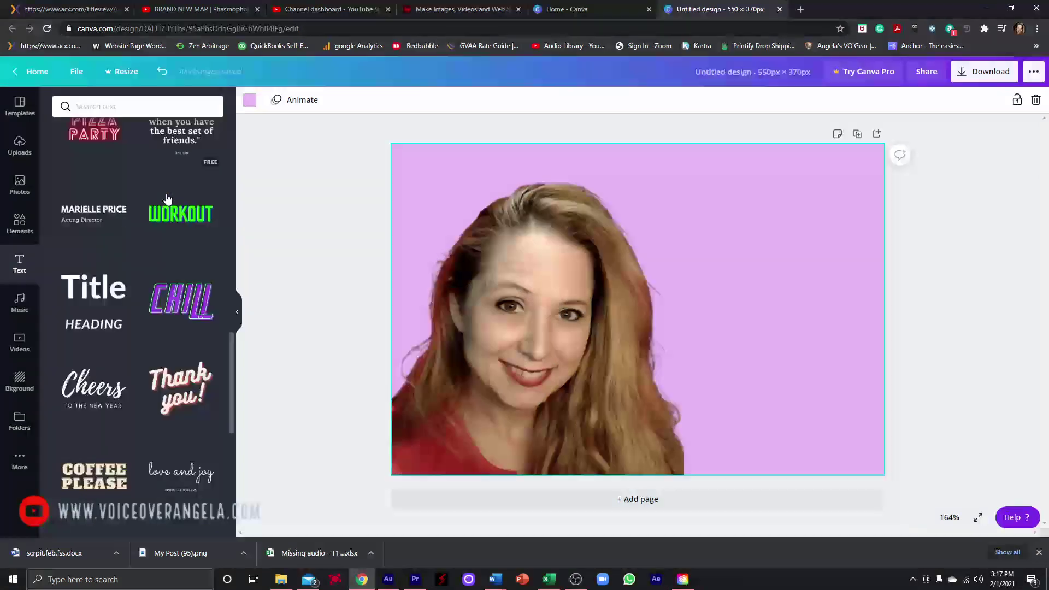
pyautogui.scroll(-4, 168, 198)
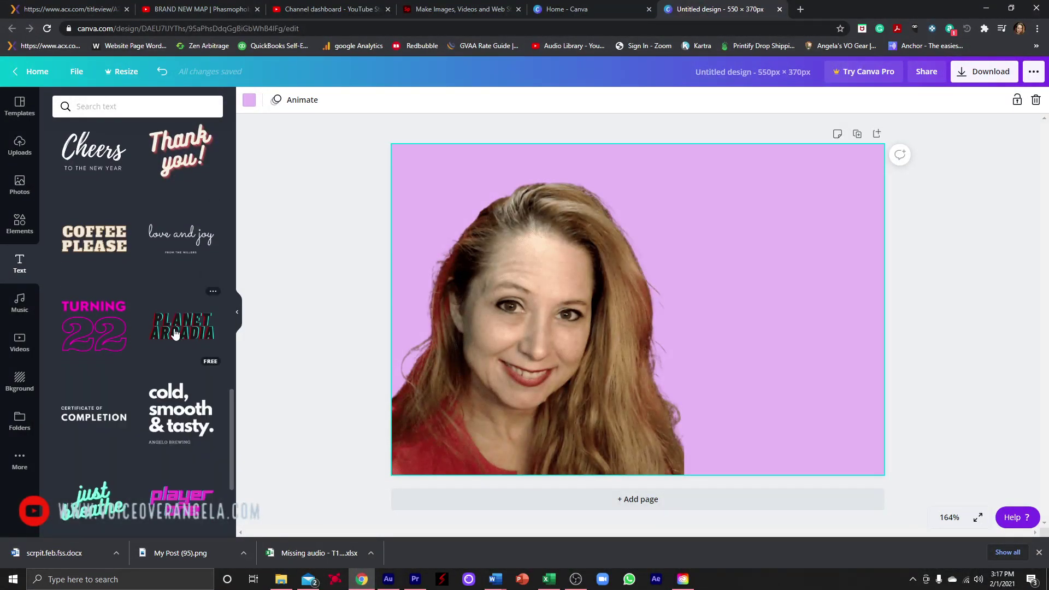
# Add the 'player one' text style, shrinking it and placing it right of the portrait
pyautogui.click(176, 516)
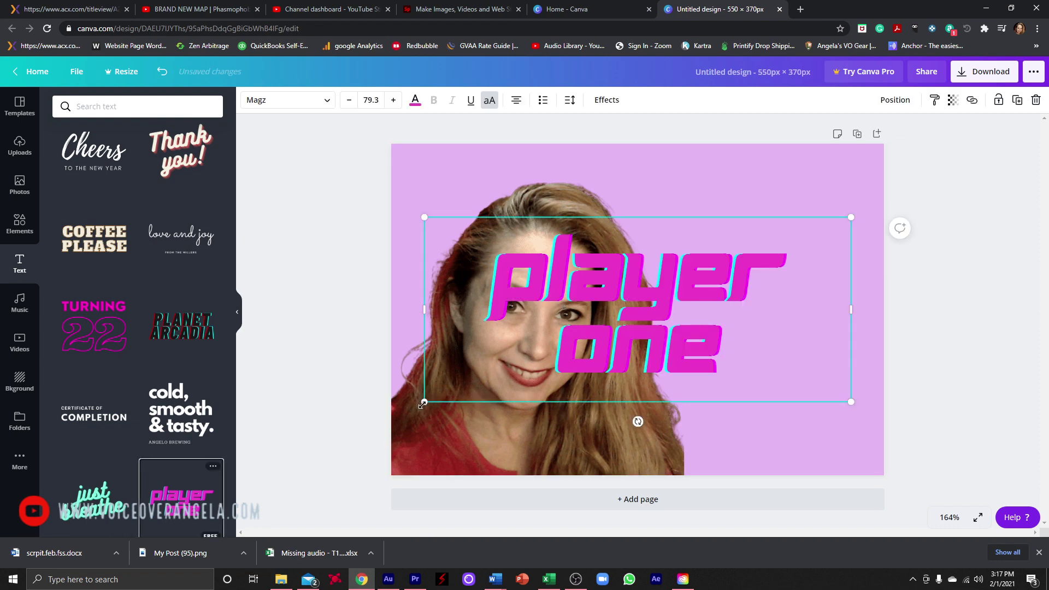
pyautogui.moveTo(427, 407)
pyautogui.mouseDown()
pyautogui.moveTo(506, 380)
pyautogui.moveTo(428, 400)
pyautogui.mouseUp()
pyautogui.click(464, 394)
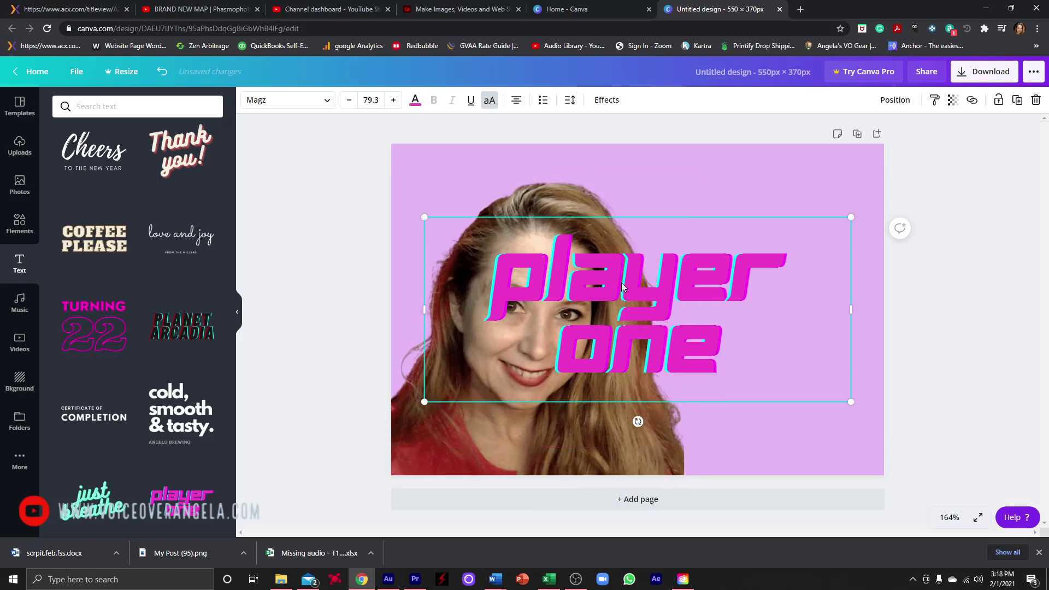
pyautogui.moveTo(621, 286); pyautogui.dragTo(683, 242)
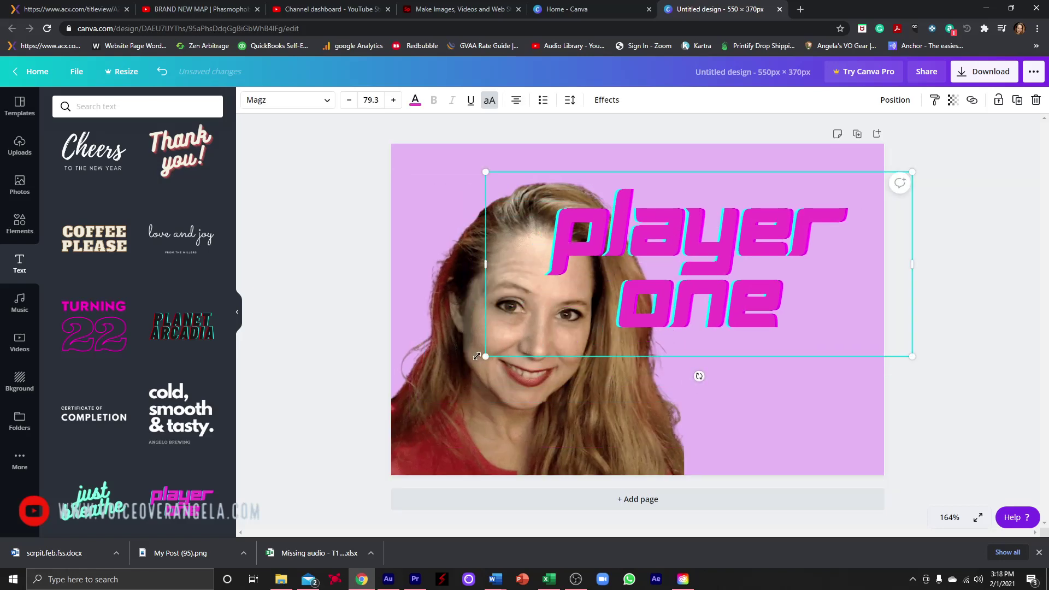
pyautogui.moveTo(526, 338); pyautogui.dragTo(625, 297)
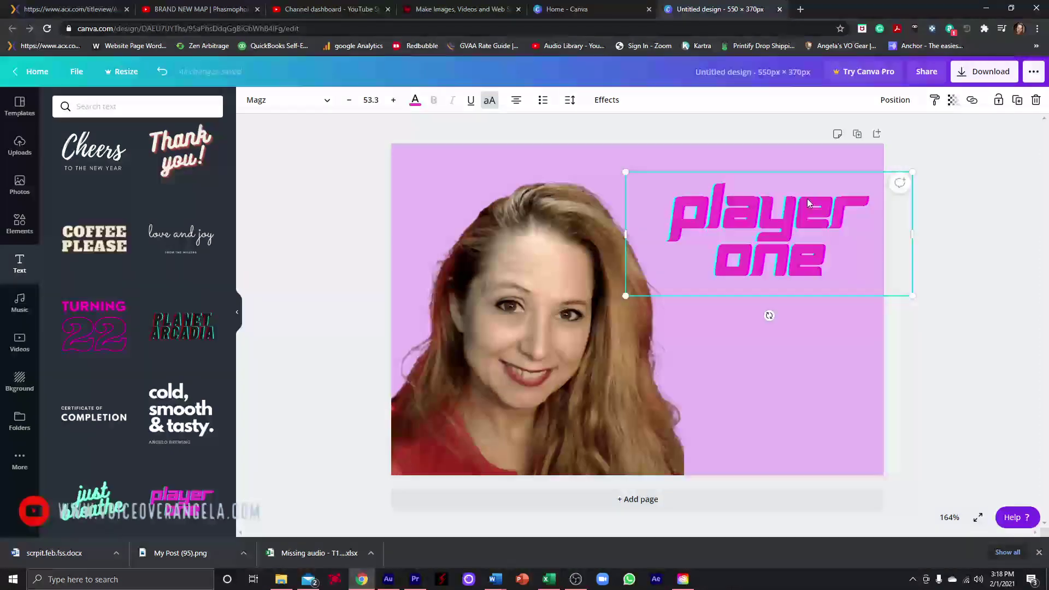
pyautogui.moveTo(807, 196); pyautogui.dragTo(765, 194)
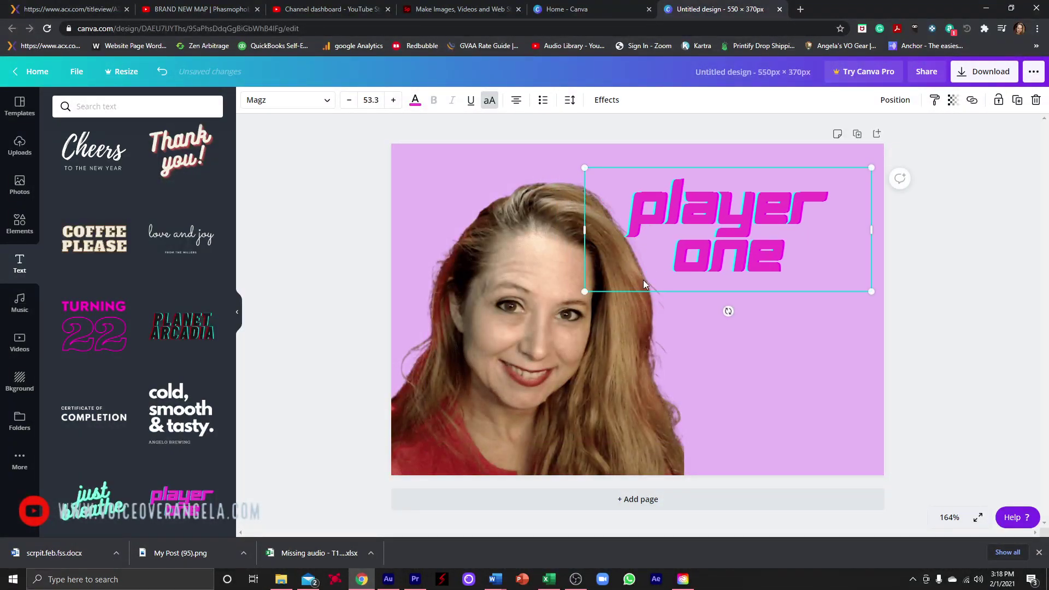
pyautogui.moveTo(585, 291); pyautogui.dragTo(607, 281)
pyautogui.moveTo(755, 222); pyautogui.dragTo(747, 225)
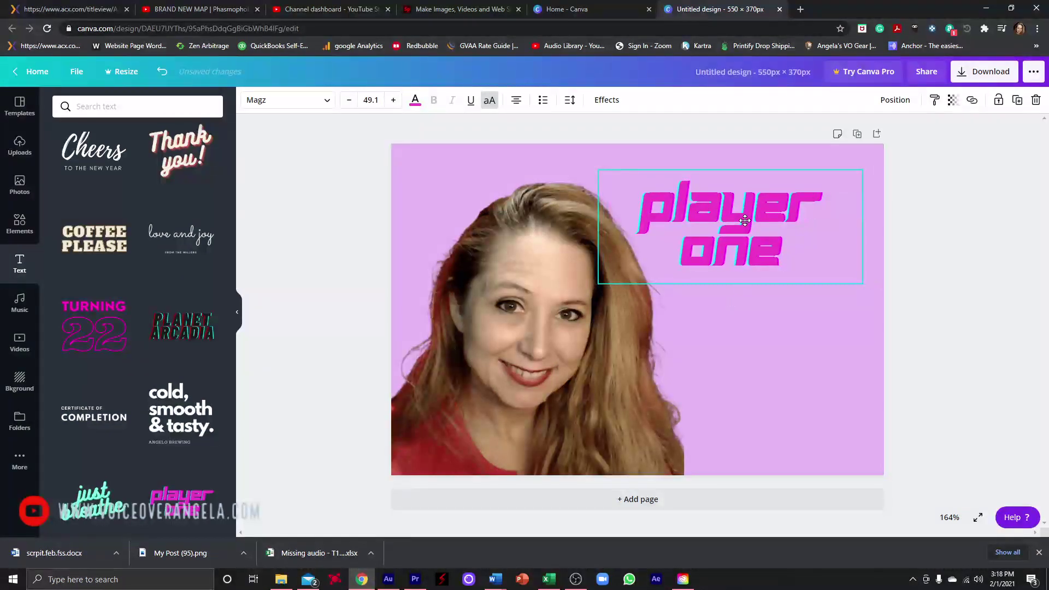
# Replace the text's wording with 'voice over'
pyautogui.click(722, 241)
pyautogui.doubleClick(663, 221)
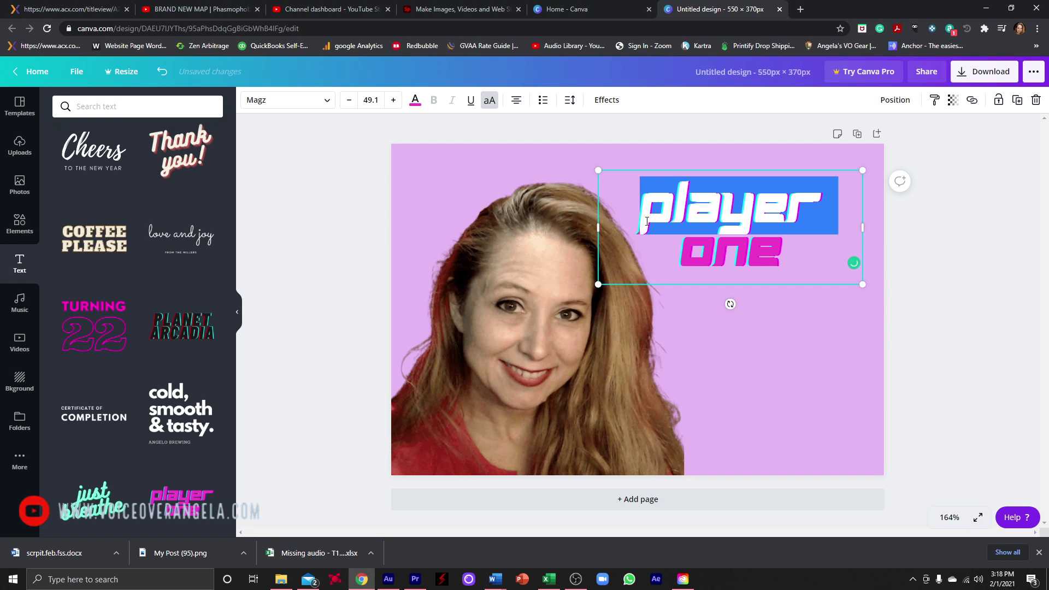
pyautogui.moveTo(646, 221); pyautogui.dragTo(810, 242)
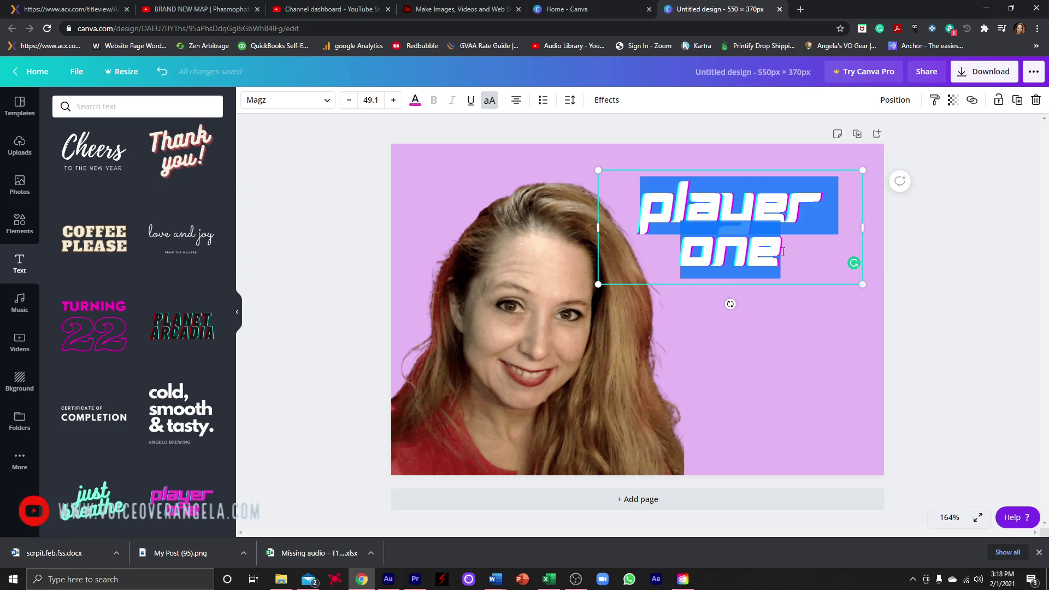
pyautogui.write('americv')
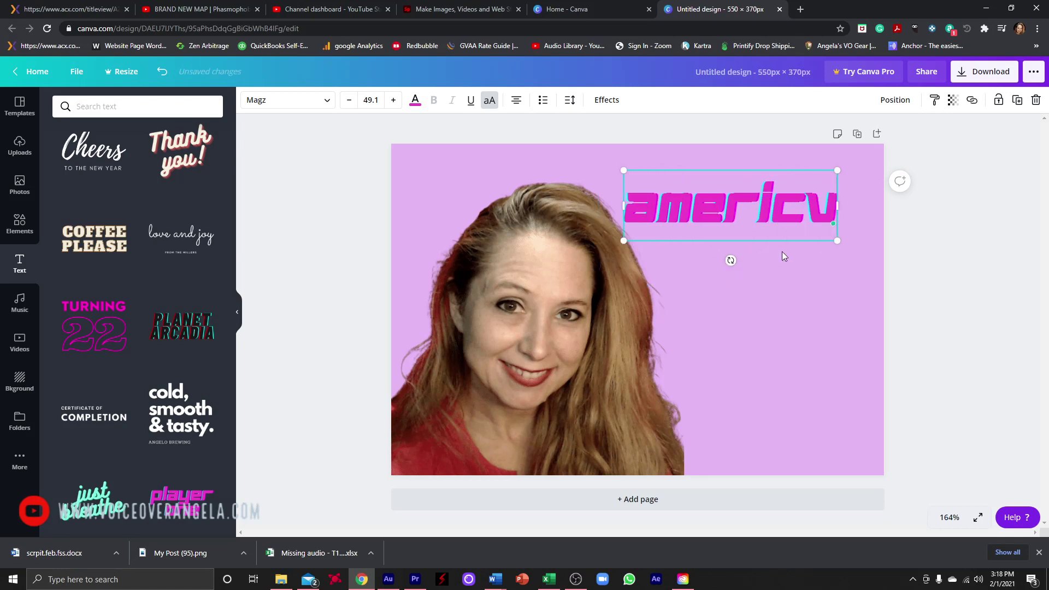
pyautogui.press('BackSpace')
pyautogui.press('BackSpace')
pyautogui.press('BackSpace')
pyautogui.press('BackSpace')
pyautogui.press('BackSpace')
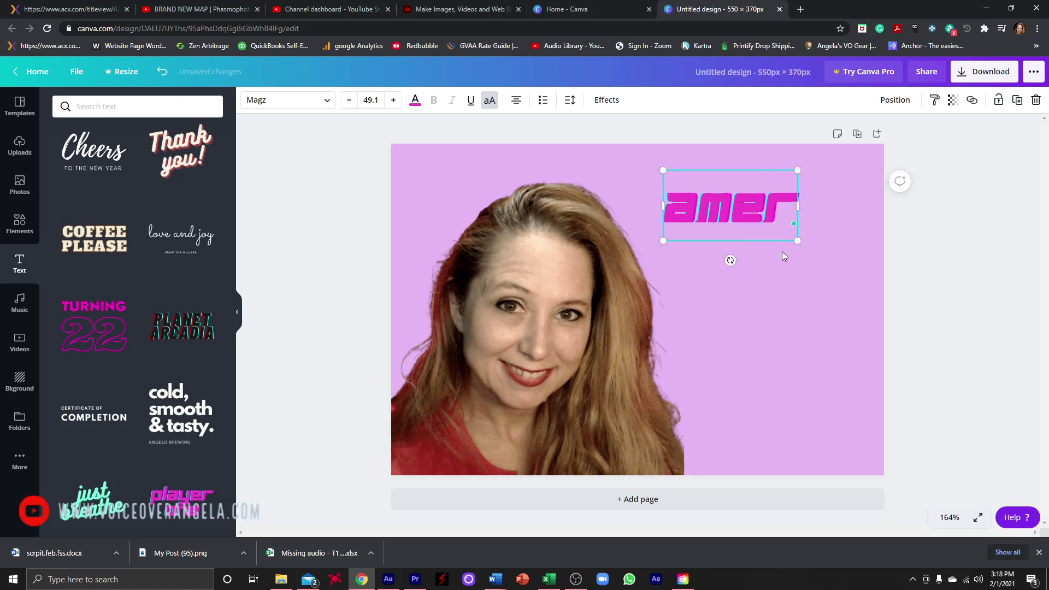
pyautogui.press('BackSpace')
pyautogui.press('BackSpace')
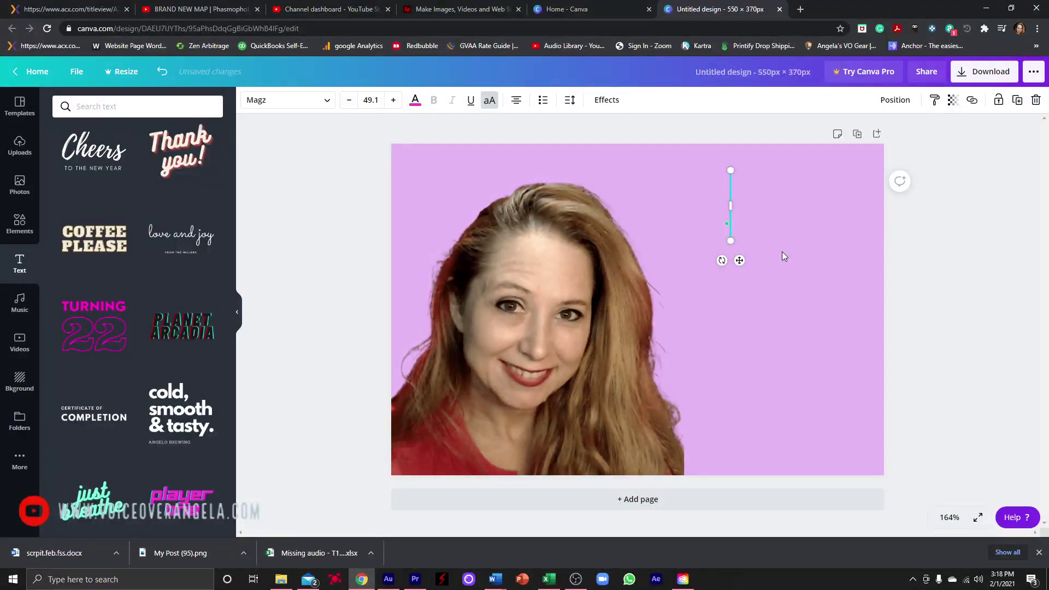
pyautogui.write('pro')
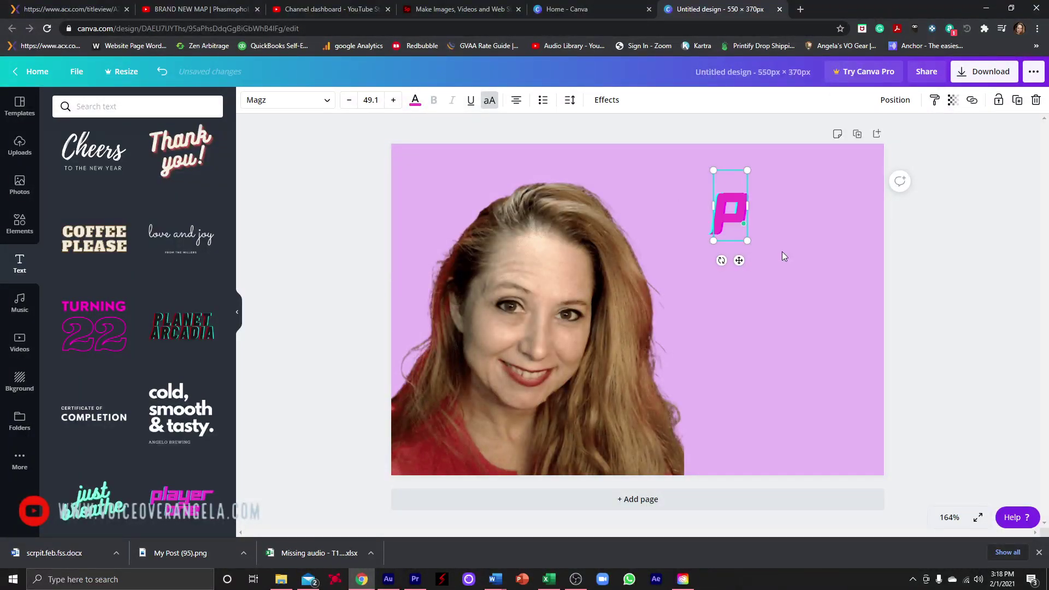
pyautogui.write('f')
pyautogui.press('BackSpace')
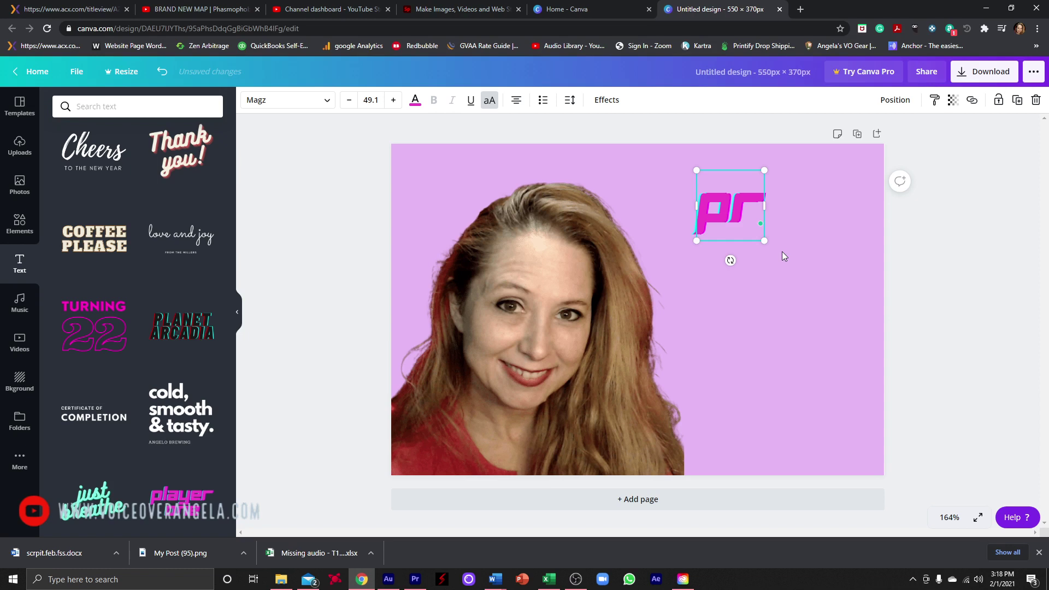
pyautogui.write('ofe')
pyautogui.press('BackSpace')
pyautogui.press('BackSpace')
pyautogui.press('BackSpace')
pyautogui.press('BackSpace')
pyautogui.press('BackSpace')
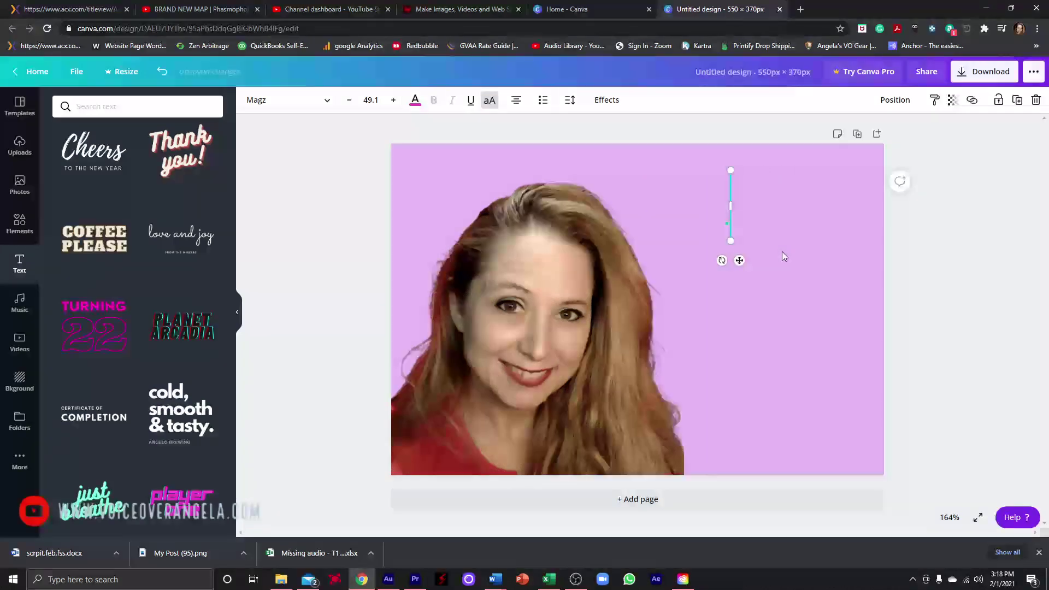
pyautogui.write('voice over')
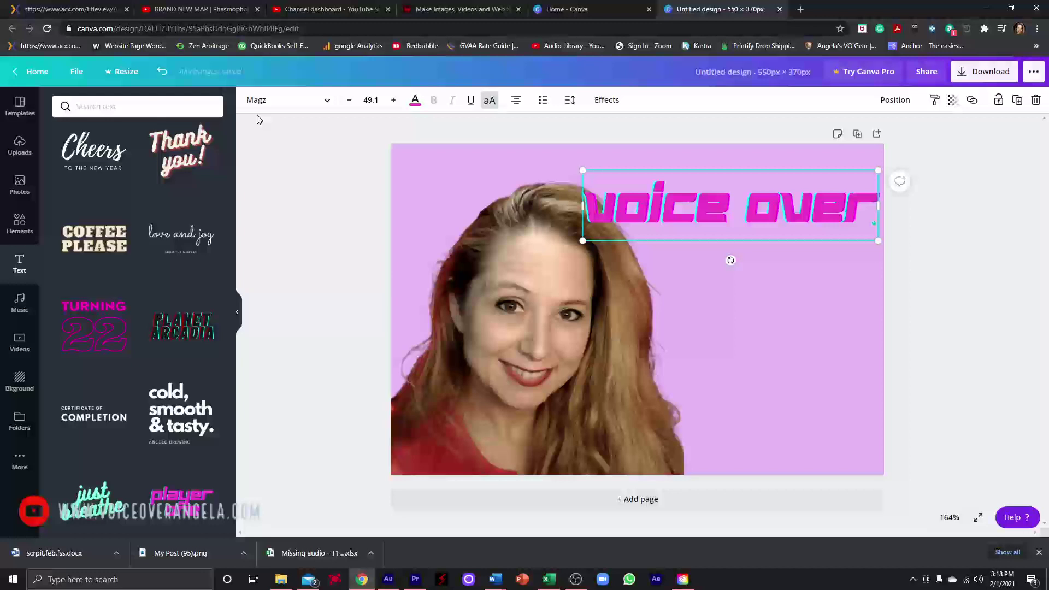
# Move the 'voice over' text up and left and colour it red
pyautogui.click(239, 317)
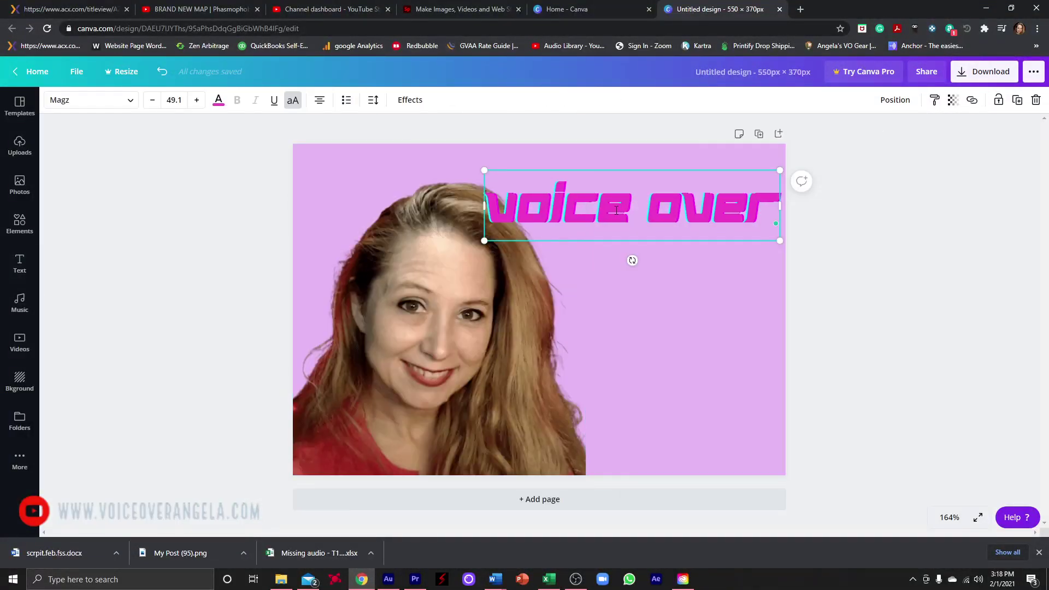
pyautogui.click(566, 300)
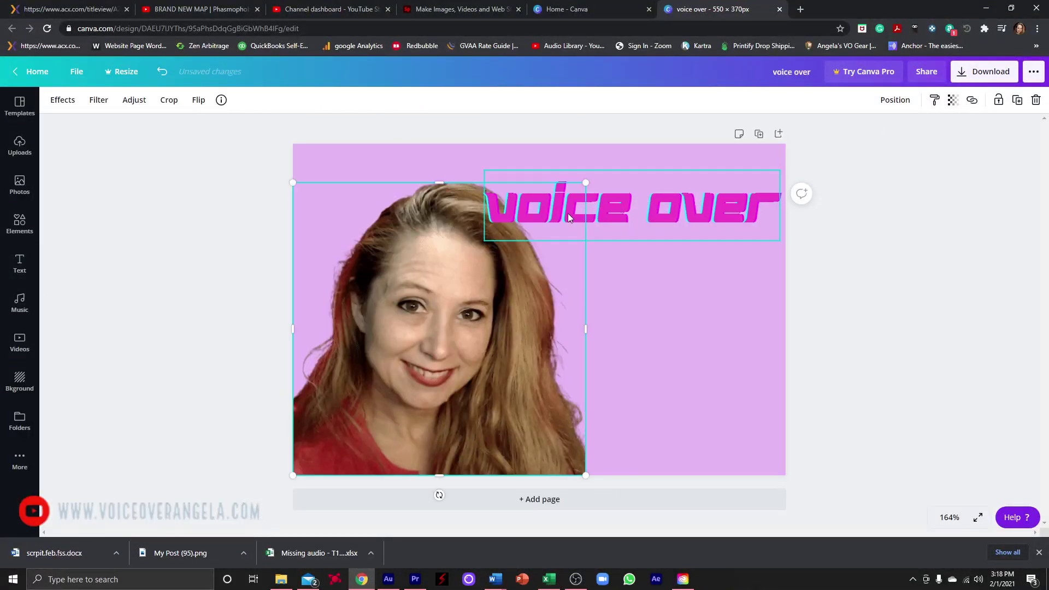
pyautogui.moveTo(568, 213); pyautogui.dragTo(489, 201)
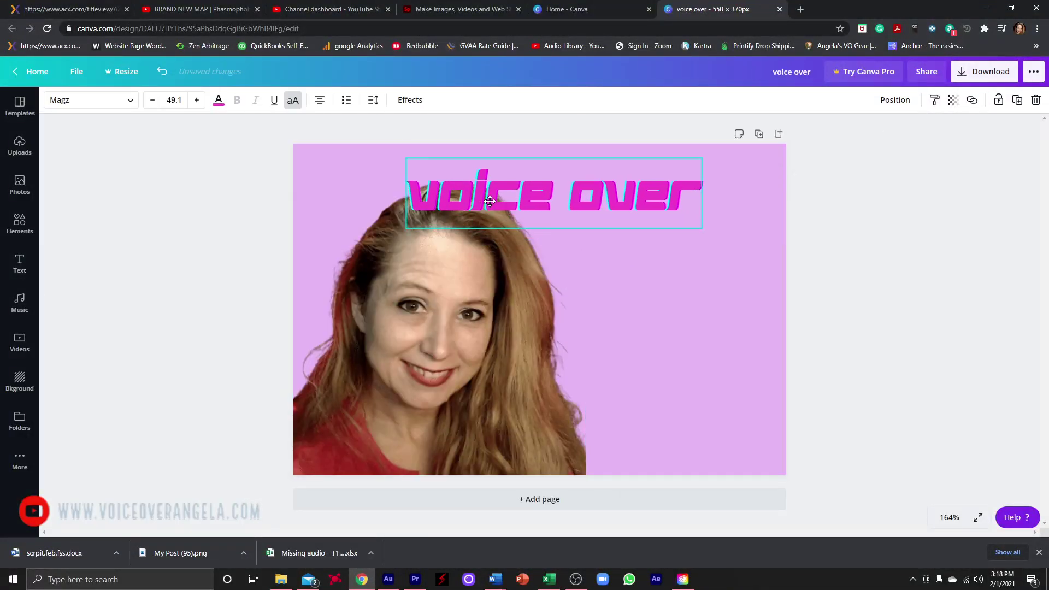
pyautogui.click(218, 100)
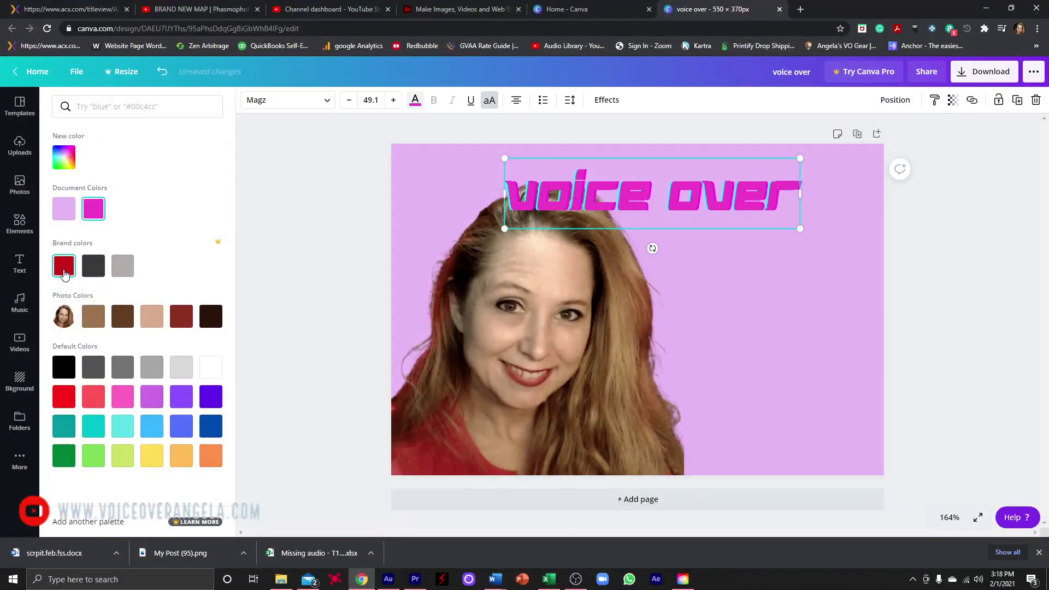
pyautogui.click(63, 266)
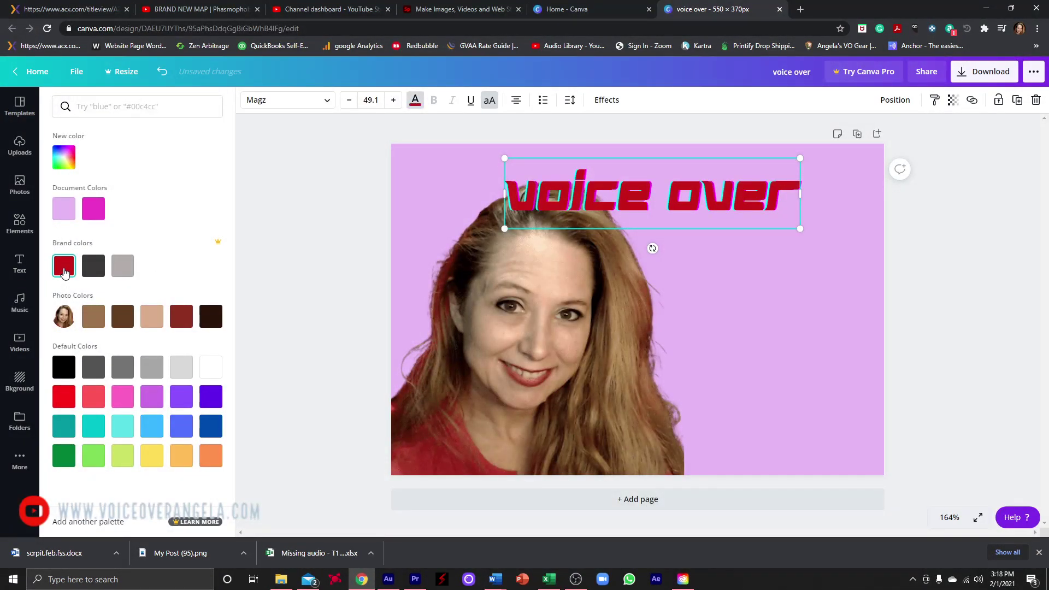
# Remove the 'voice over' text so only the portrait remains
pyautogui.rightClick(643, 179)
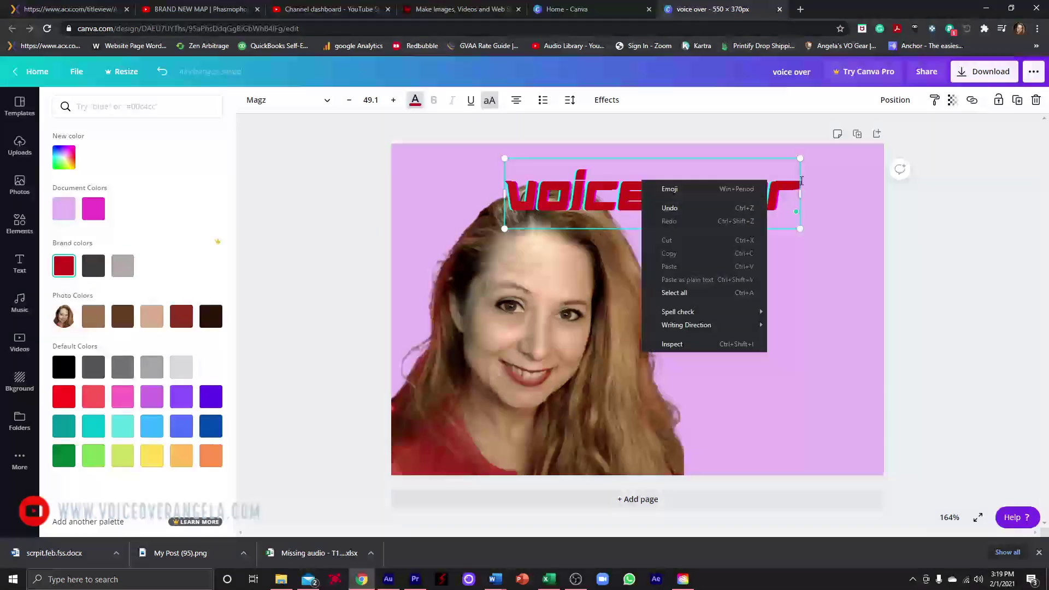
pyautogui.press('Escape')
pyautogui.click(1036, 100)
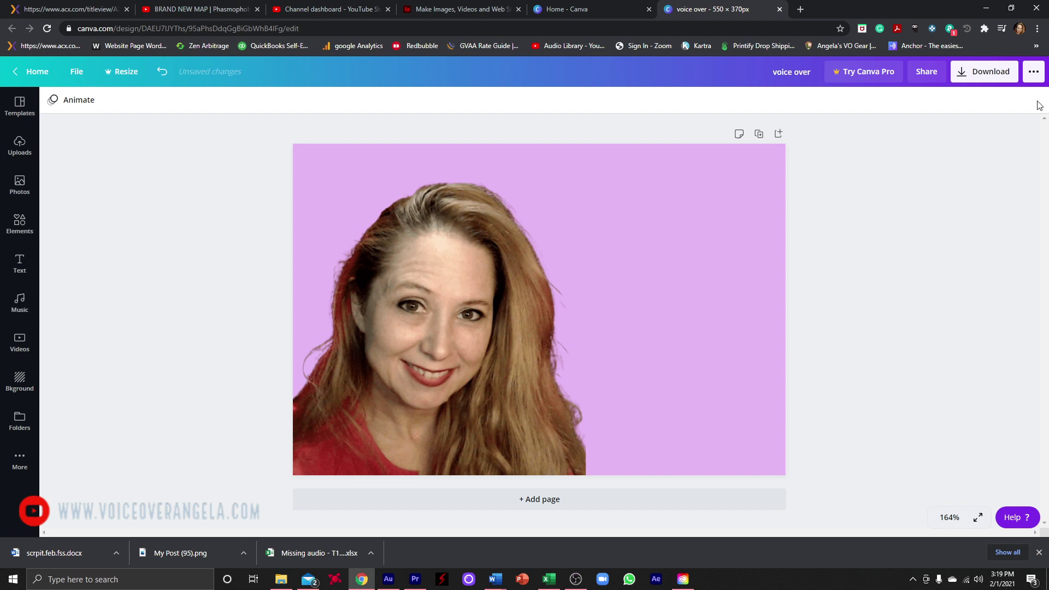
# Insert the 'May your days be MERRY & BRIGHT' template from the Text panel over the portrait
pyautogui.click(603, 281)
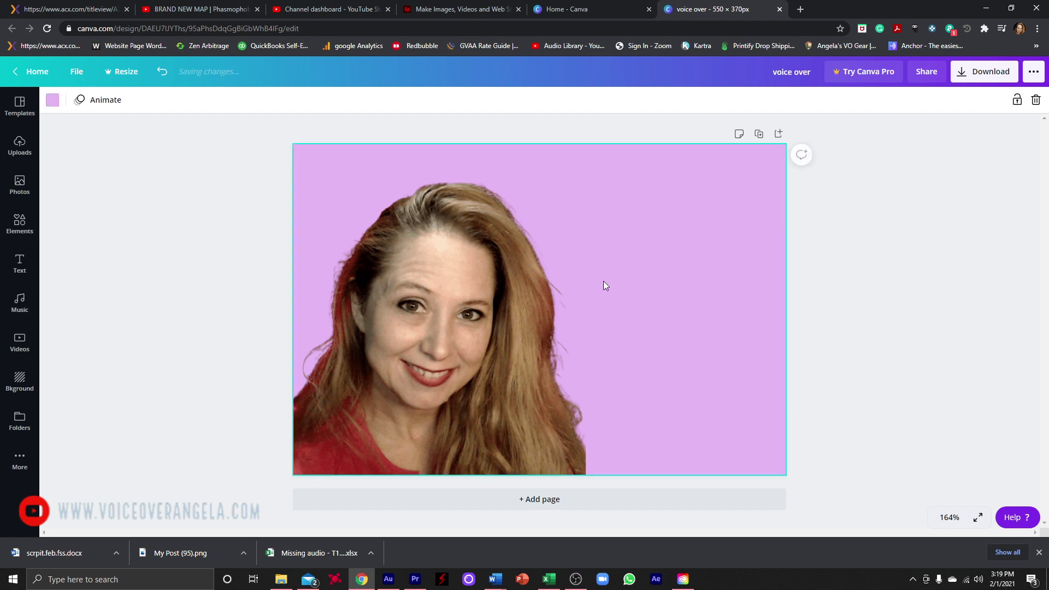
pyautogui.click(20, 263)
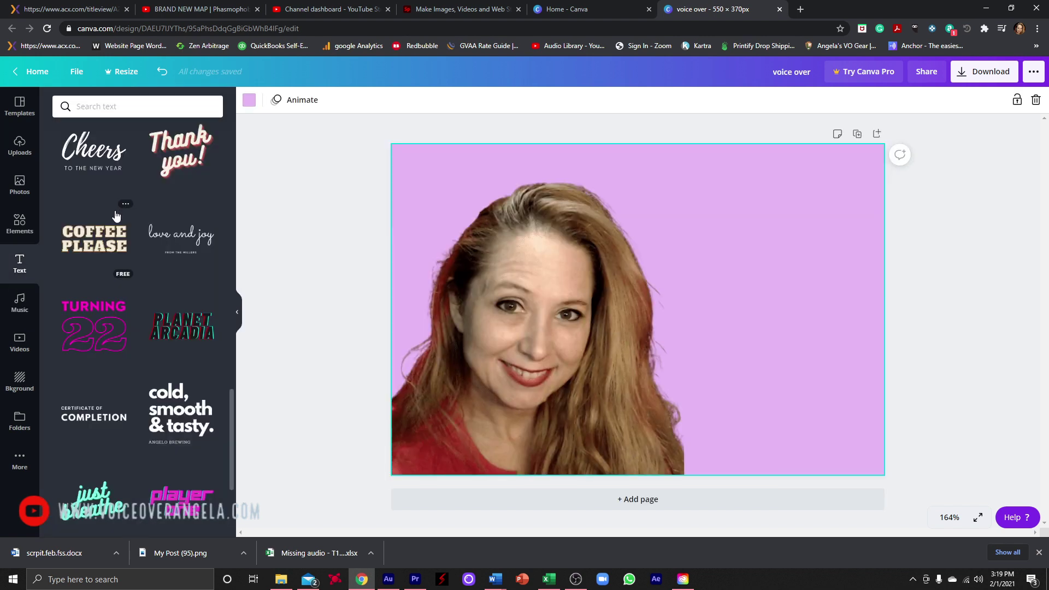
pyautogui.scroll(-10, 115, 218)
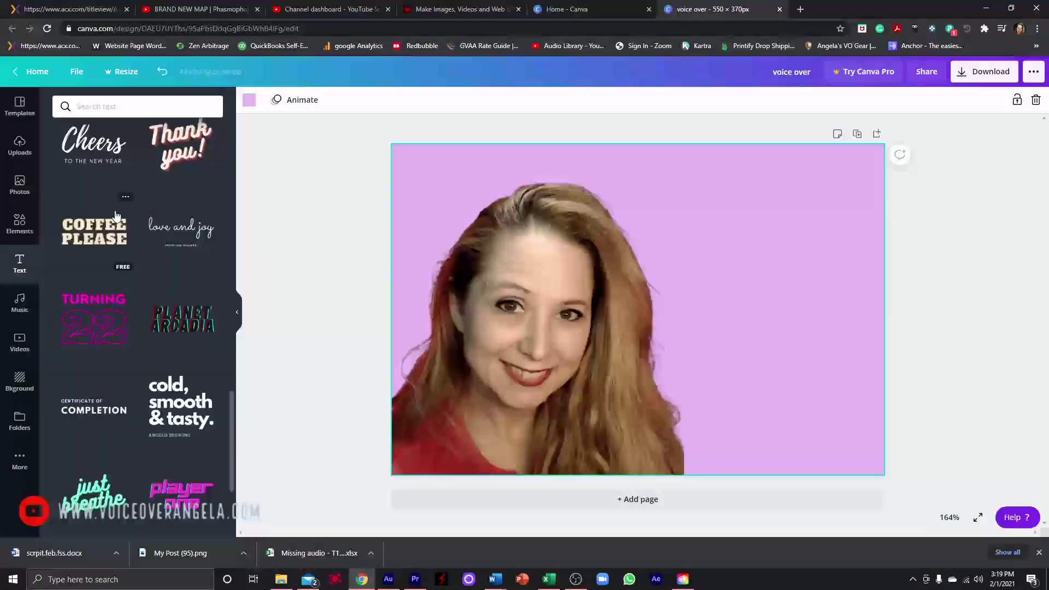
pyautogui.scroll(-10, 115, 234)
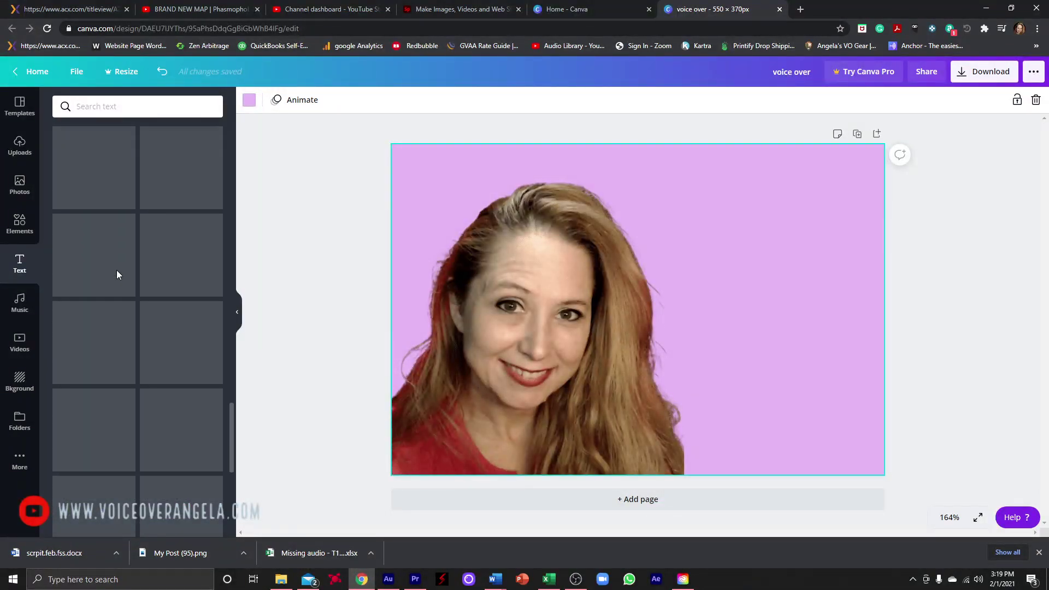
pyautogui.scroll(-10, 151, 303)
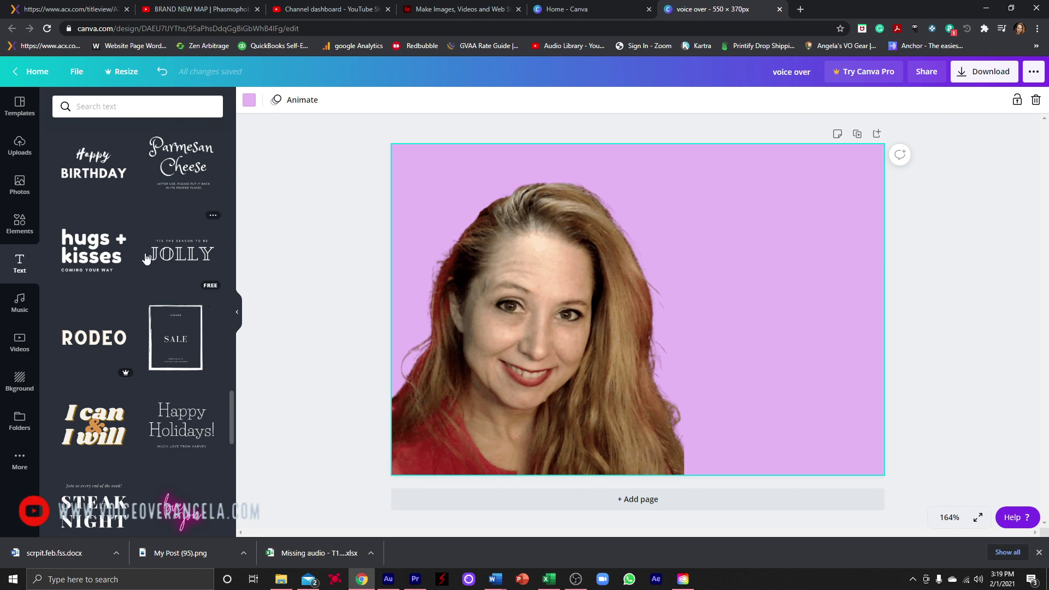
pyautogui.scroll(5, 169, 246)
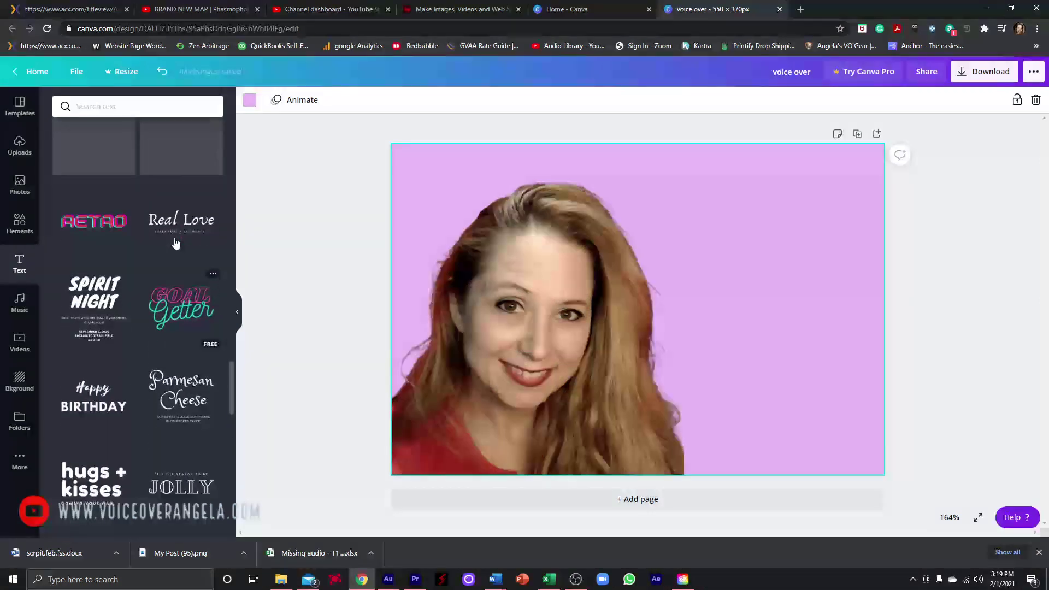
pyautogui.scroll(-8, 175, 243)
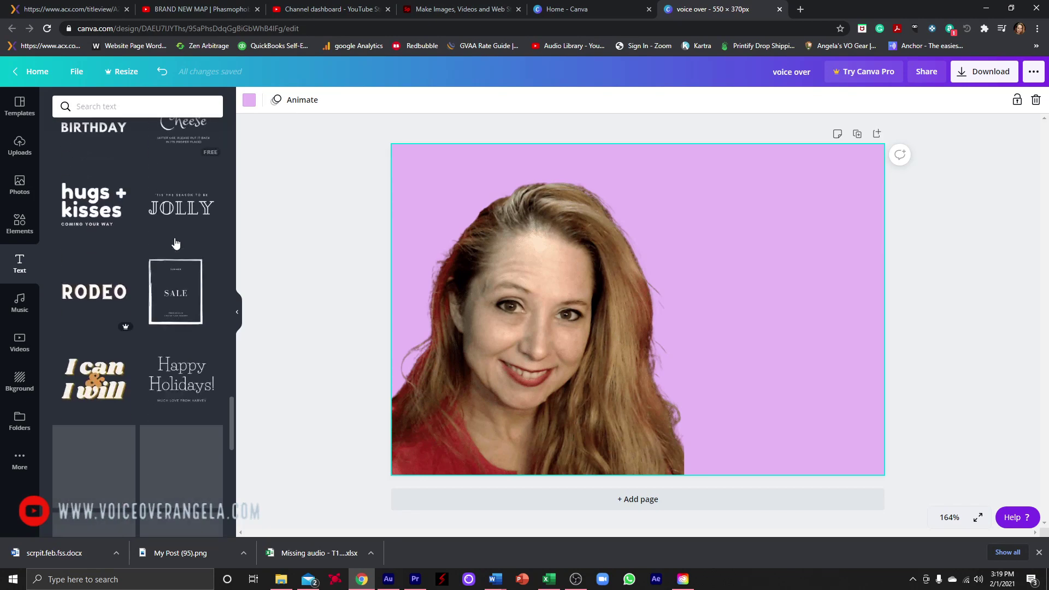
pyautogui.scroll(-5, 176, 243)
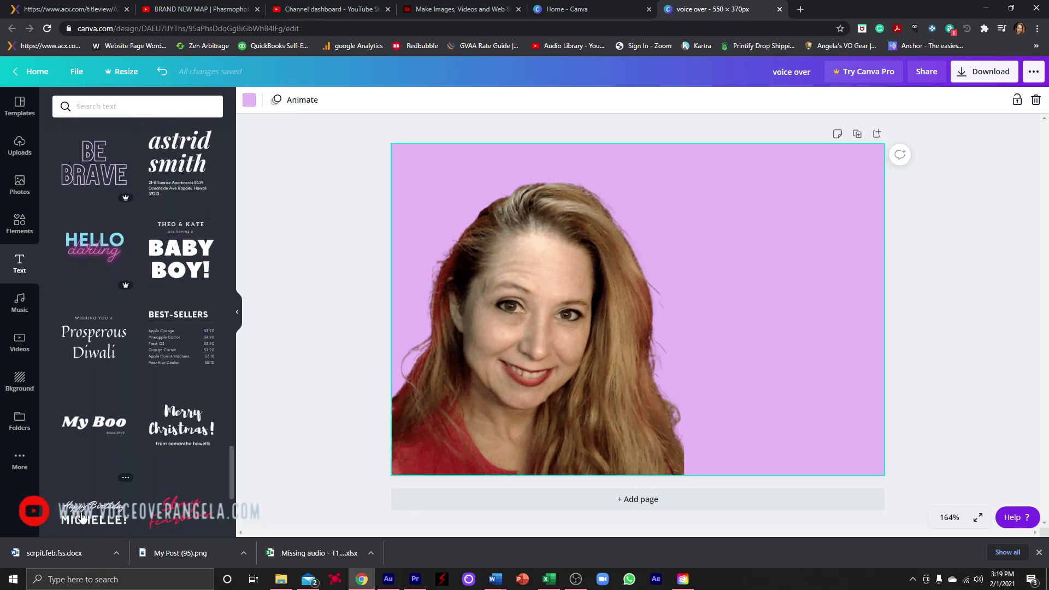
pyautogui.scroll(-4, 77, 529)
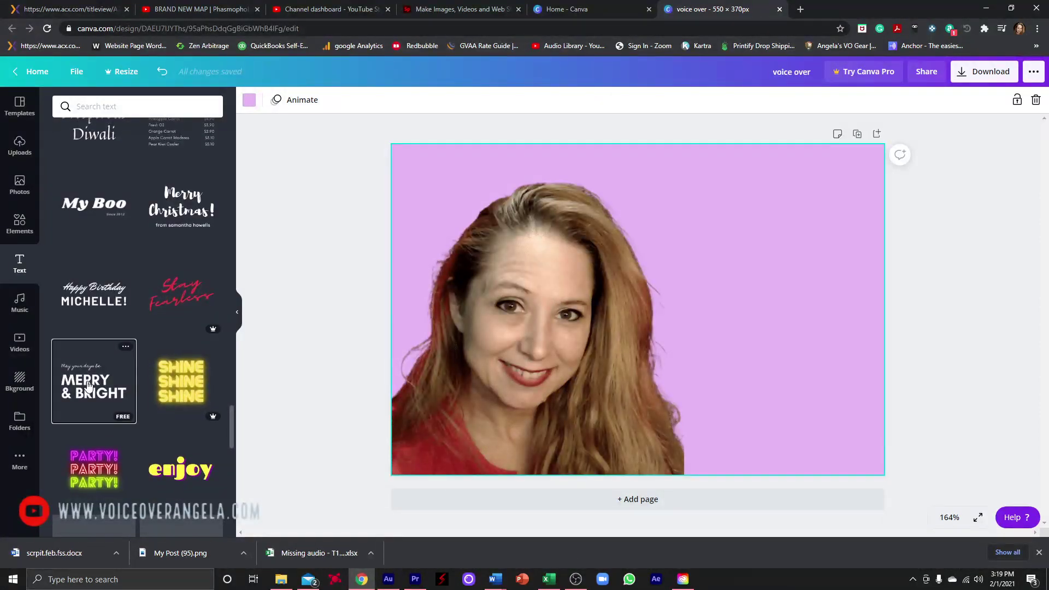
pyautogui.click(88, 386)
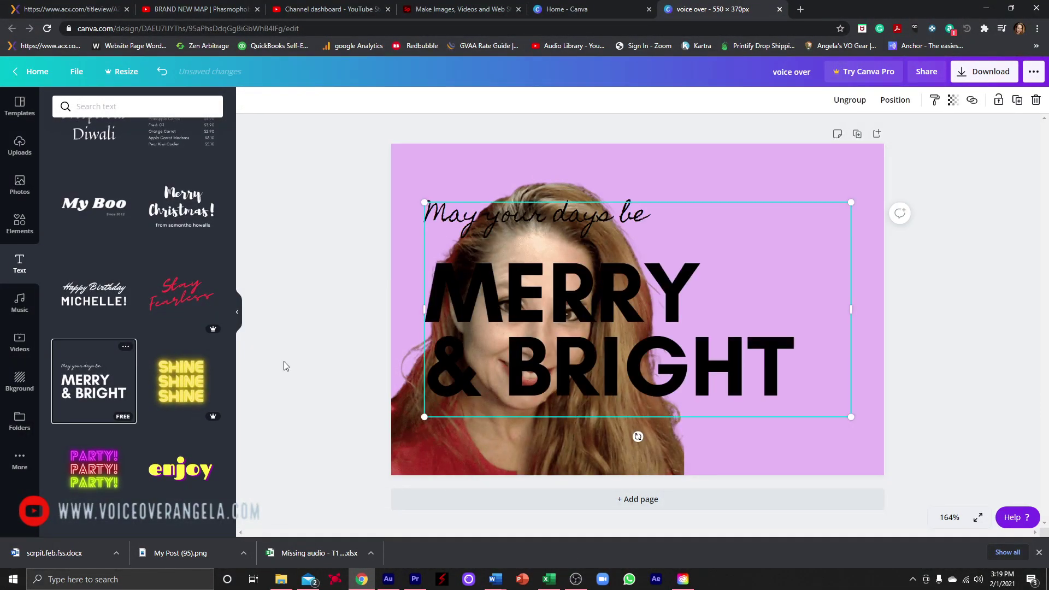
# Retype the template's main words as 'AMERICAN FEMALE'
pyautogui.doubleClick(542, 293)
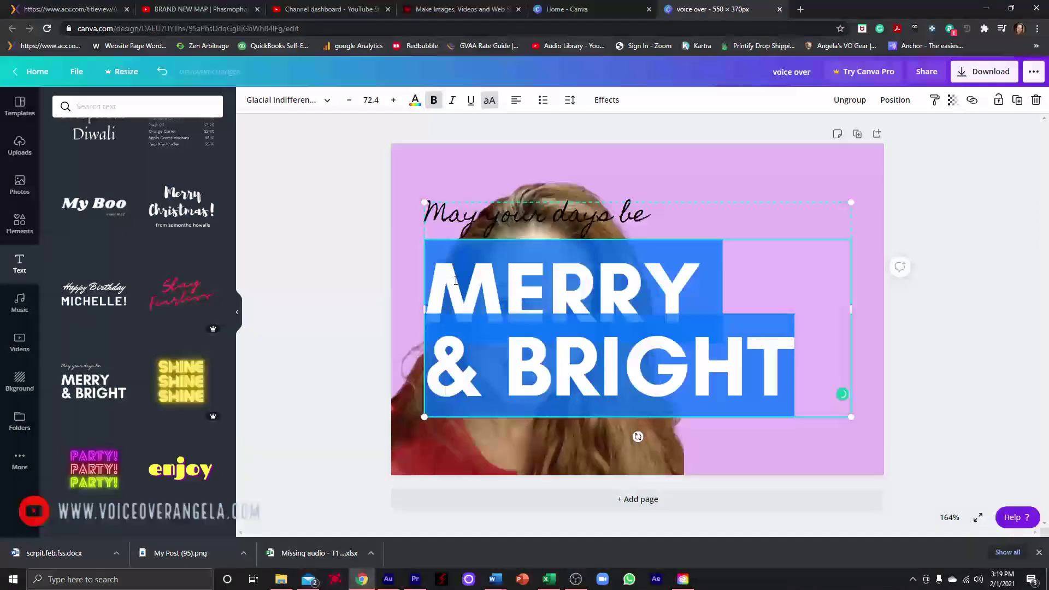
pyautogui.write('AMERICAN')
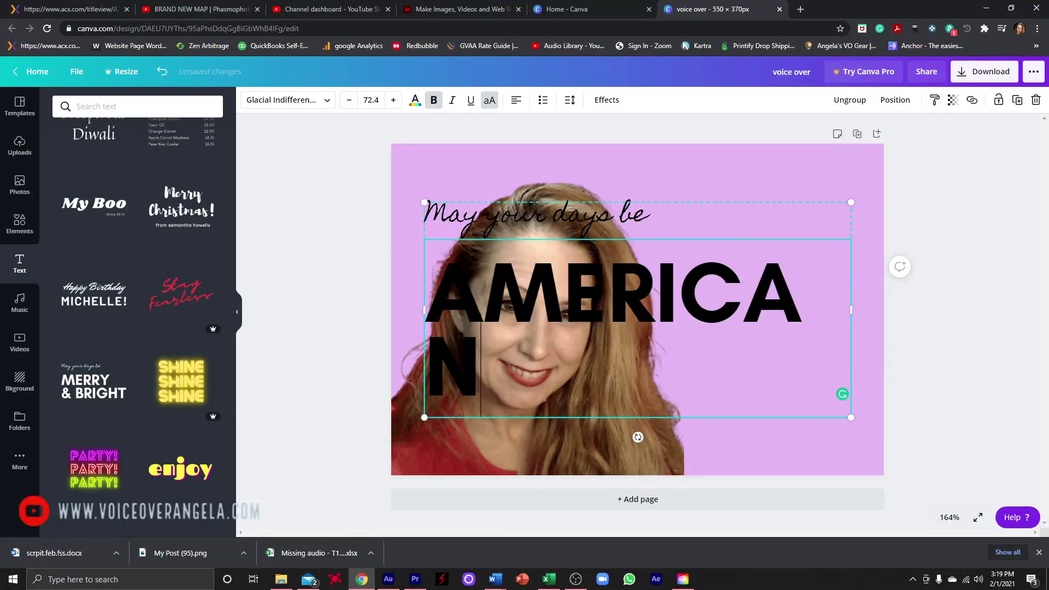
pyautogui.write(' FEMALE')
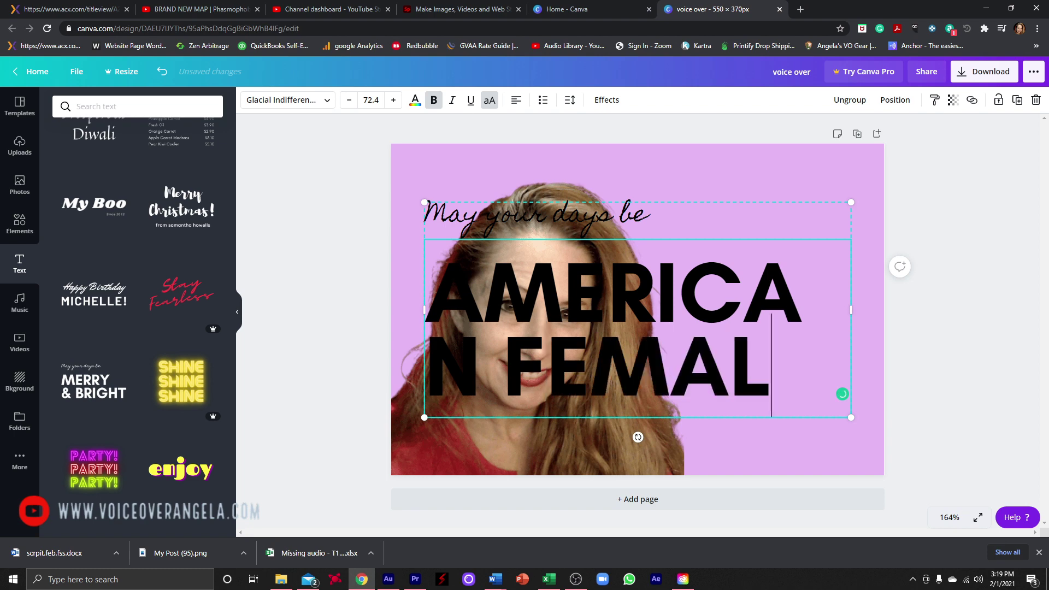
pyautogui.click(497, 201)
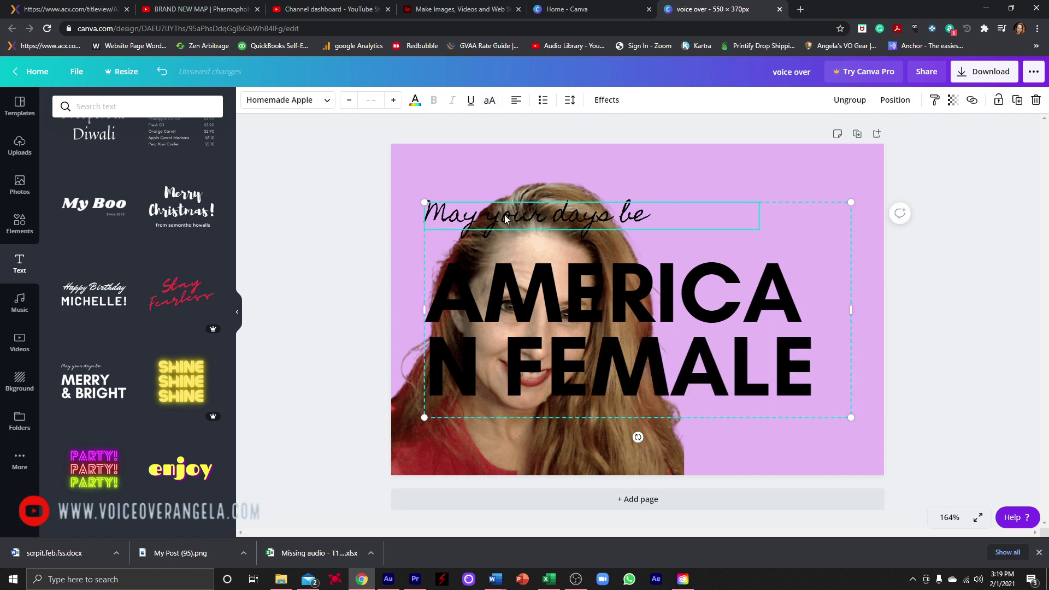
pyautogui.hotkey('ctrl', 'a')
# Fit AMERICAN FEMALE on one line, delete 'May your days be', and move it to the top
pyautogui.click(448, 329)
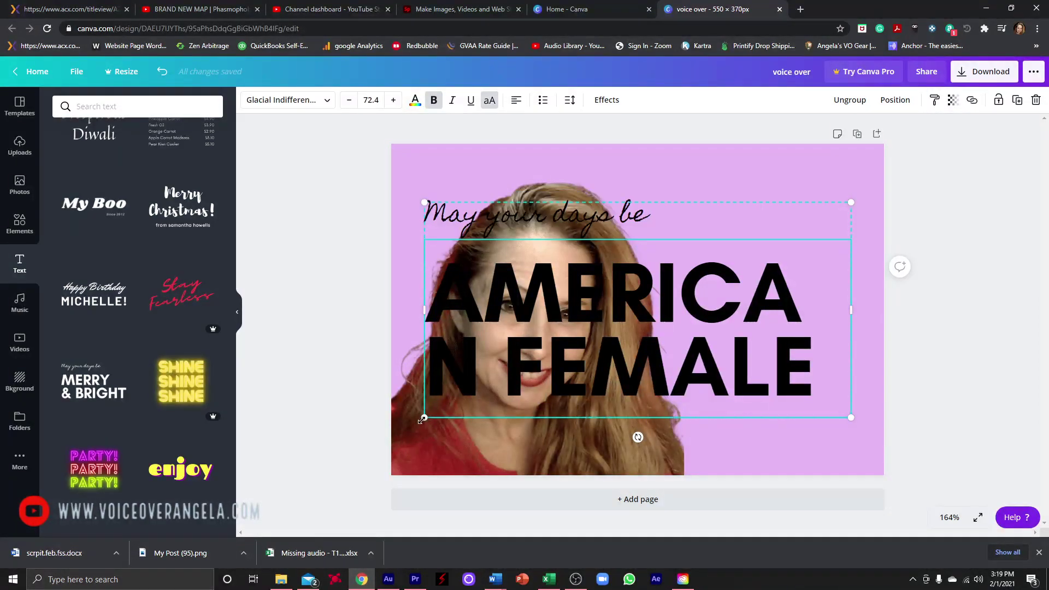
pyautogui.moveTo(424, 418); pyautogui.dragTo(621, 318)
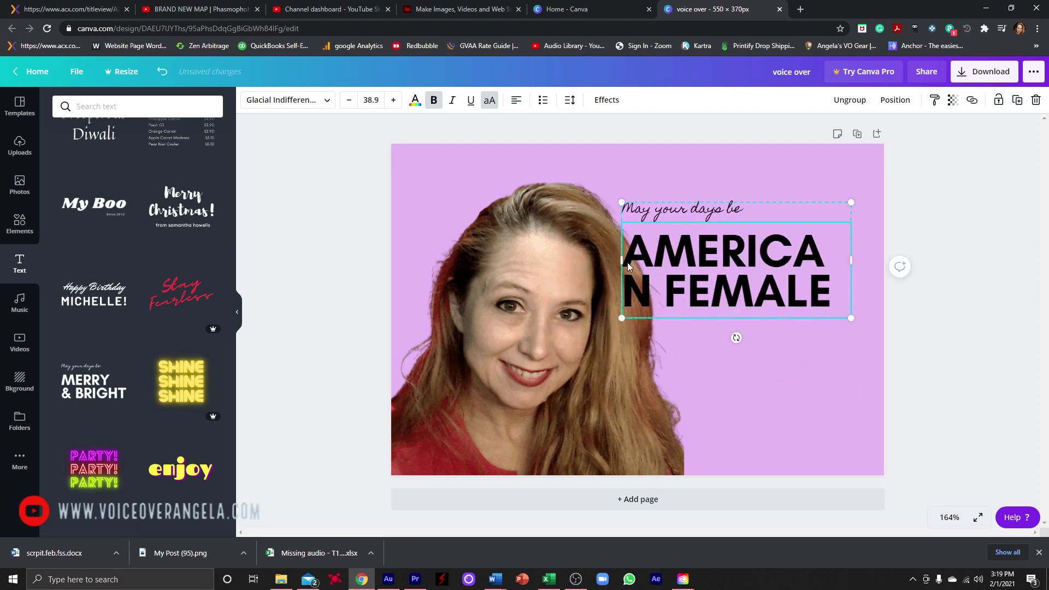
pyautogui.moveTo(622, 260); pyautogui.dragTo(424, 271)
pyautogui.click(513, 208)
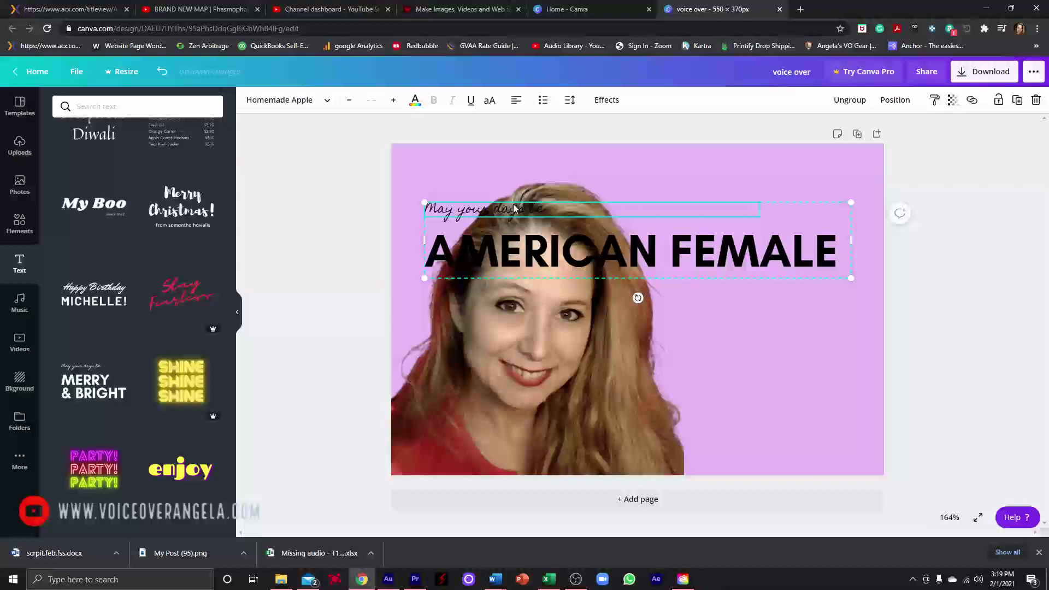
pyautogui.press('Delete')
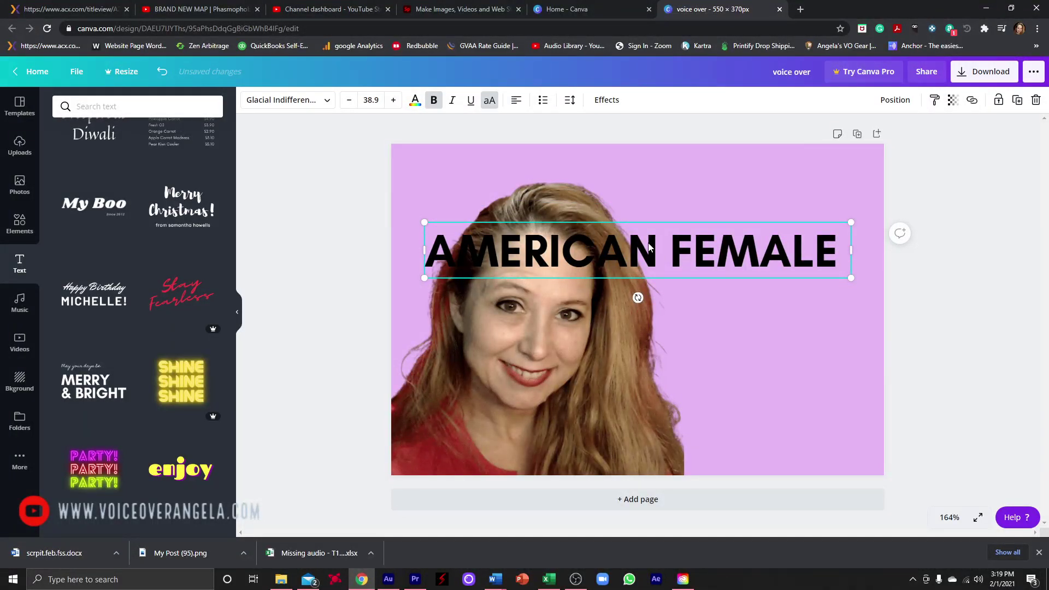
pyautogui.moveTo(658, 251); pyautogui.dragTo(653, 183)
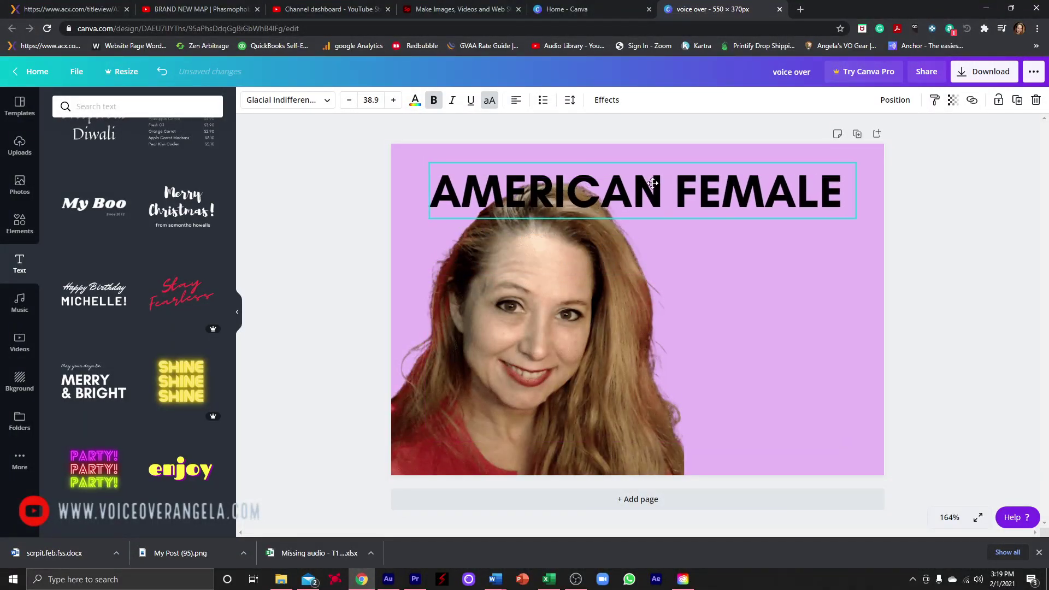
pyautogui.click(720, 300)
# Shrink the portrait below the headline and centre the headline horizontally
pyautogui.click(561, 279)
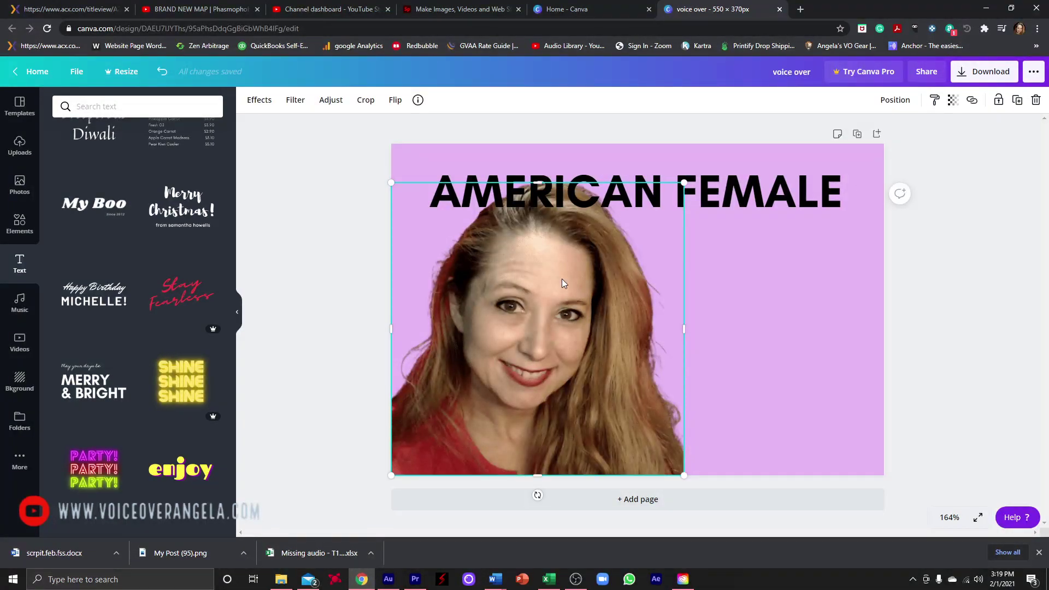
pyautogui.moveTo(684, 184); pyautogui.dragTo(649, 218)
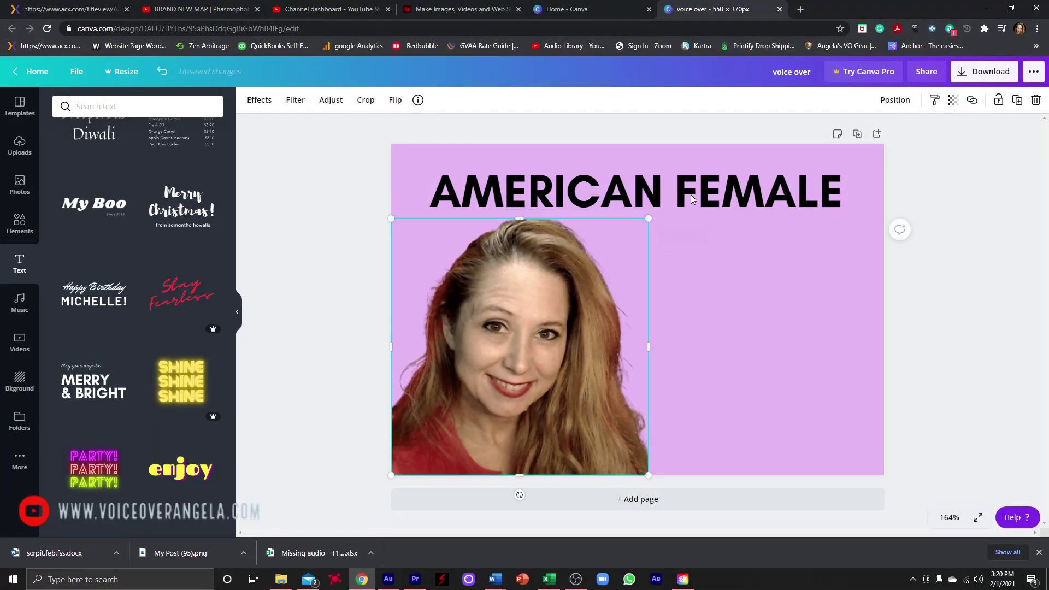
pyautogui.click(741, 199)
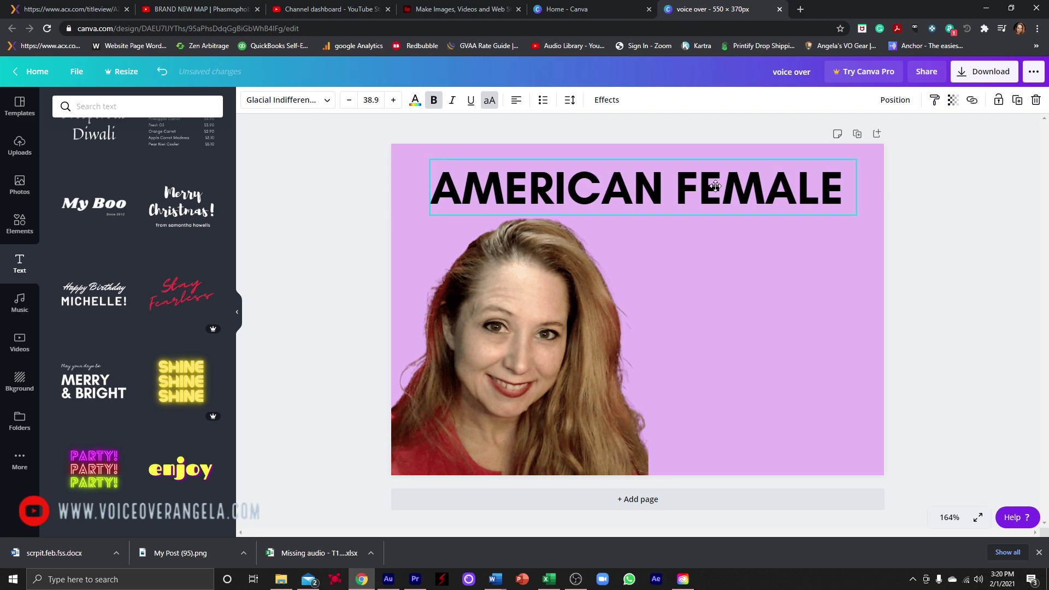
pyautogui.click(238, 312)
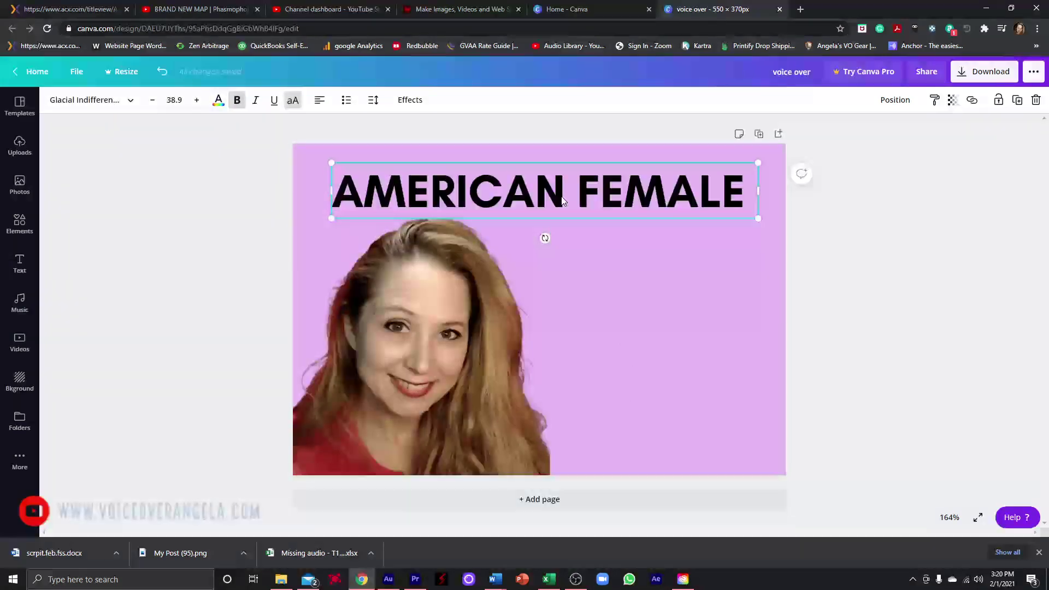
pyautogui.moveTo(557, 197); pyautogui.dragTo(562, 195)
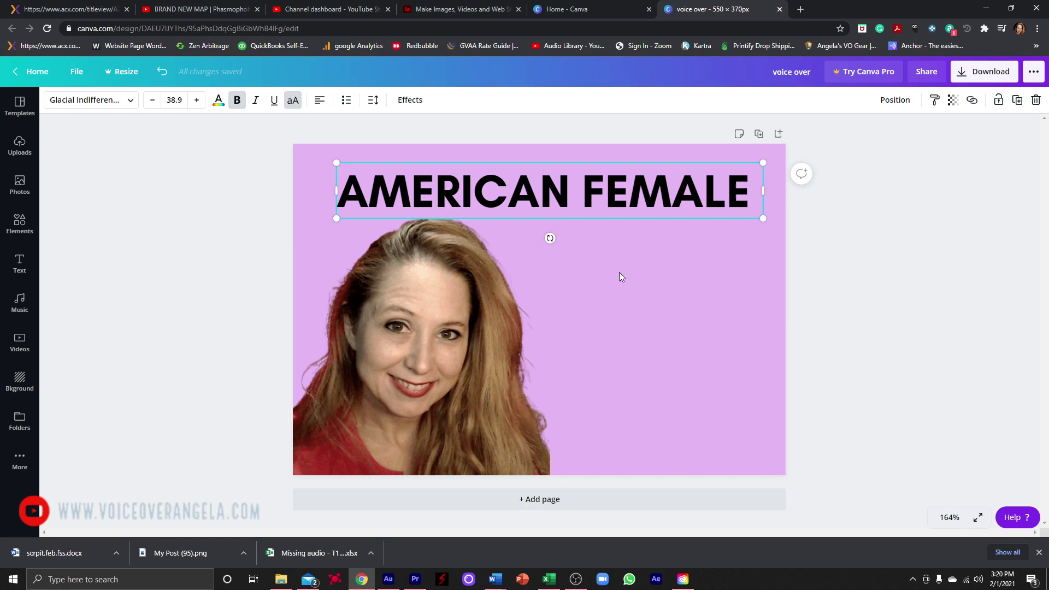
pyautogui.click(409, 100)
# Apply a Shadow effect to AMERICAN FEMALE and set the shadow colour to red
pyautogui.click(137, 154)
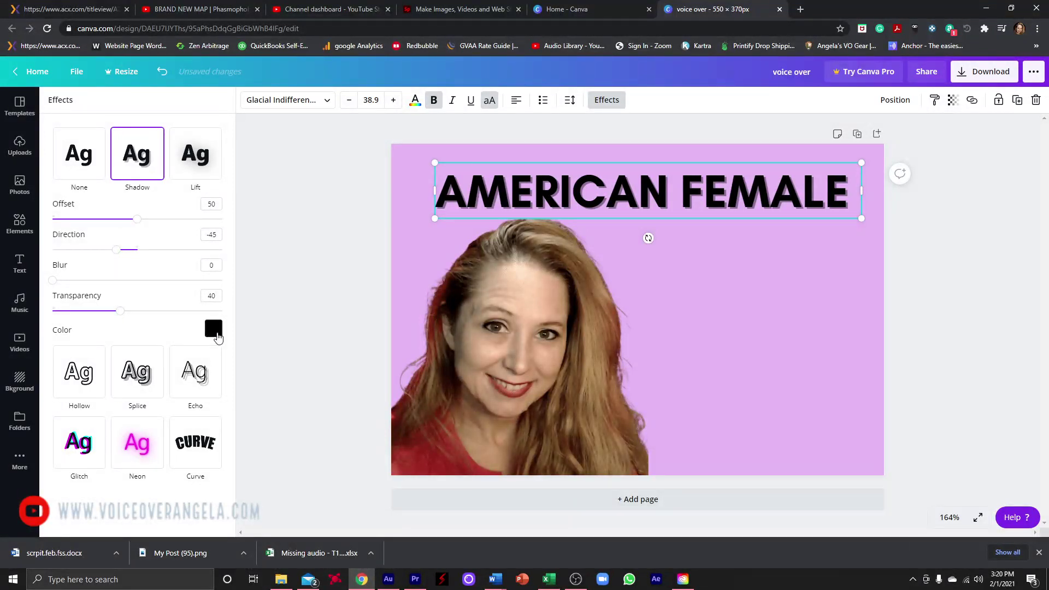
pyautogui.click(213, 329)
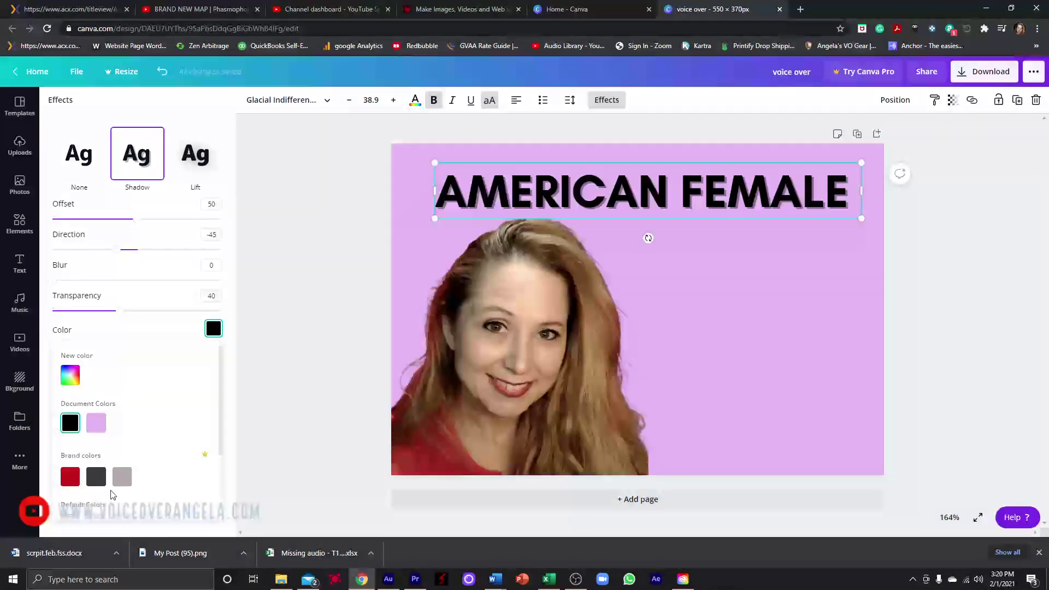
pyautogui.click(67, 479)
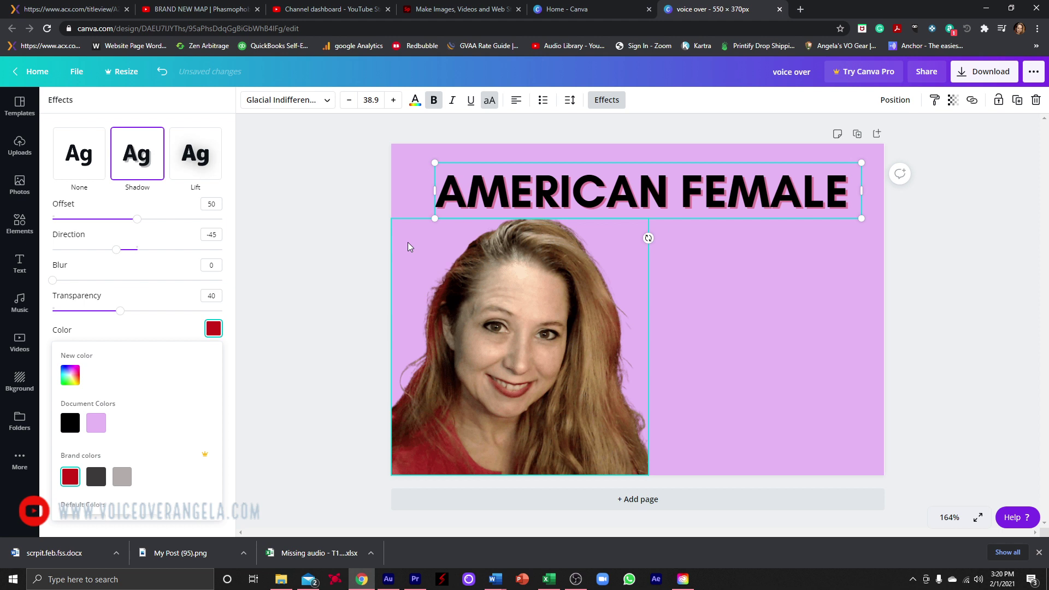
pyautogui.click(584, 212)
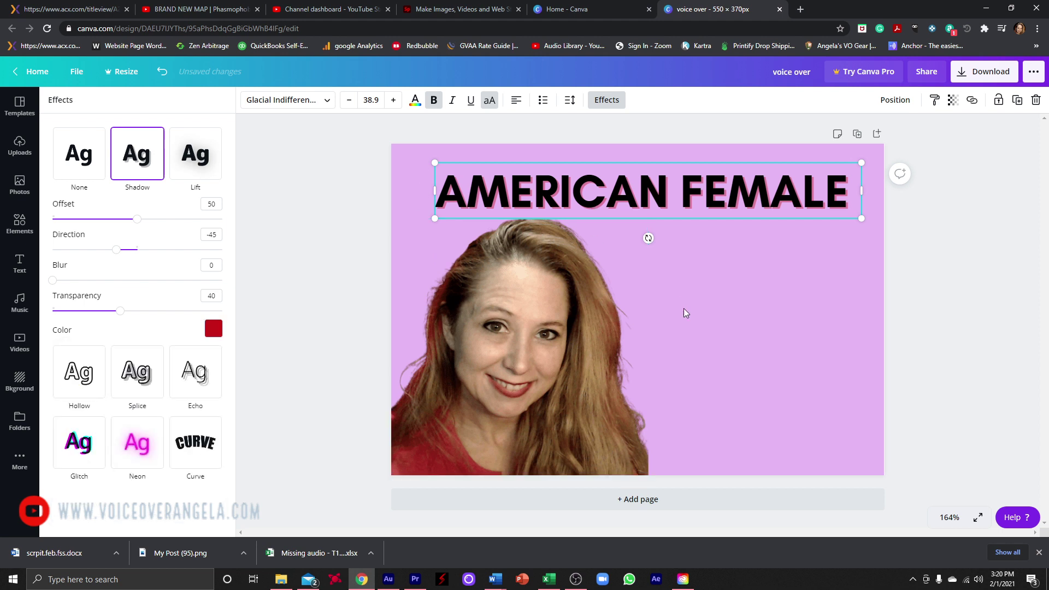
pyautogui.press('Escape')
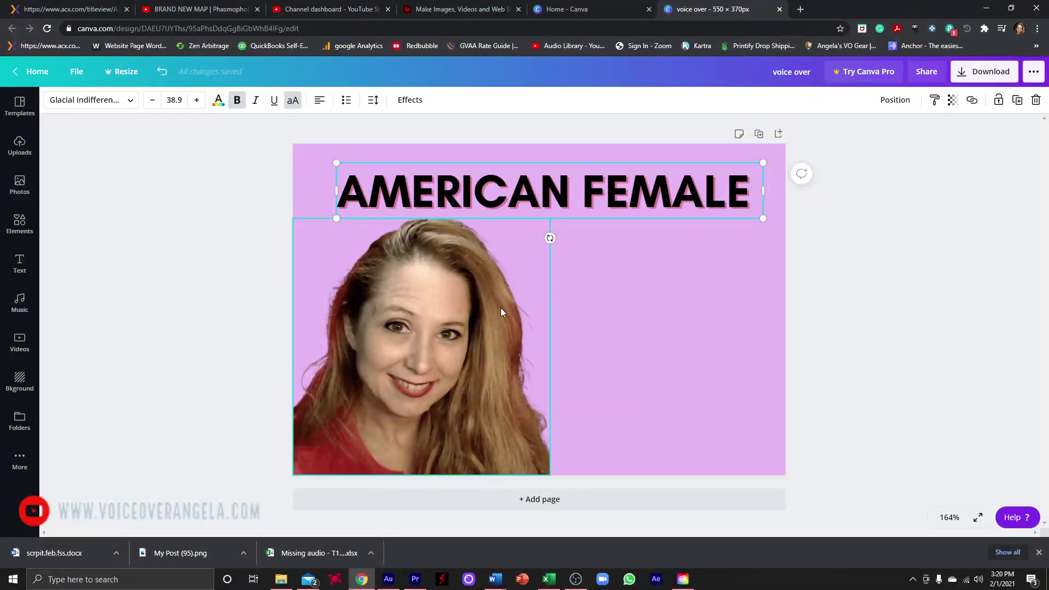
# Insert the large purple PLAY font combination from the top of the Text panel
pyautogui.click(19, 265)
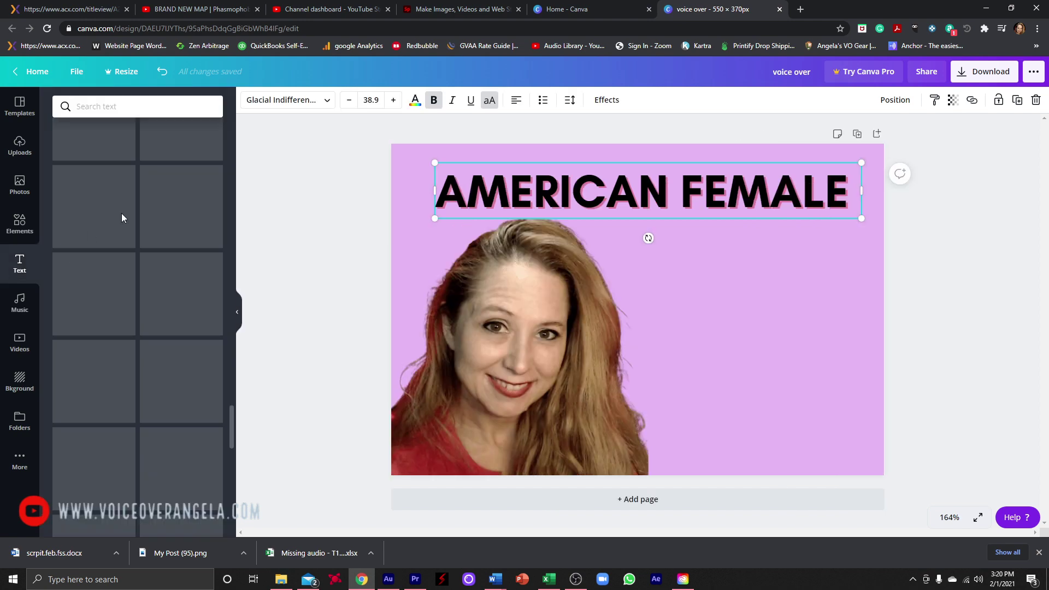
pyautogui.scroll(15, 180, 290)
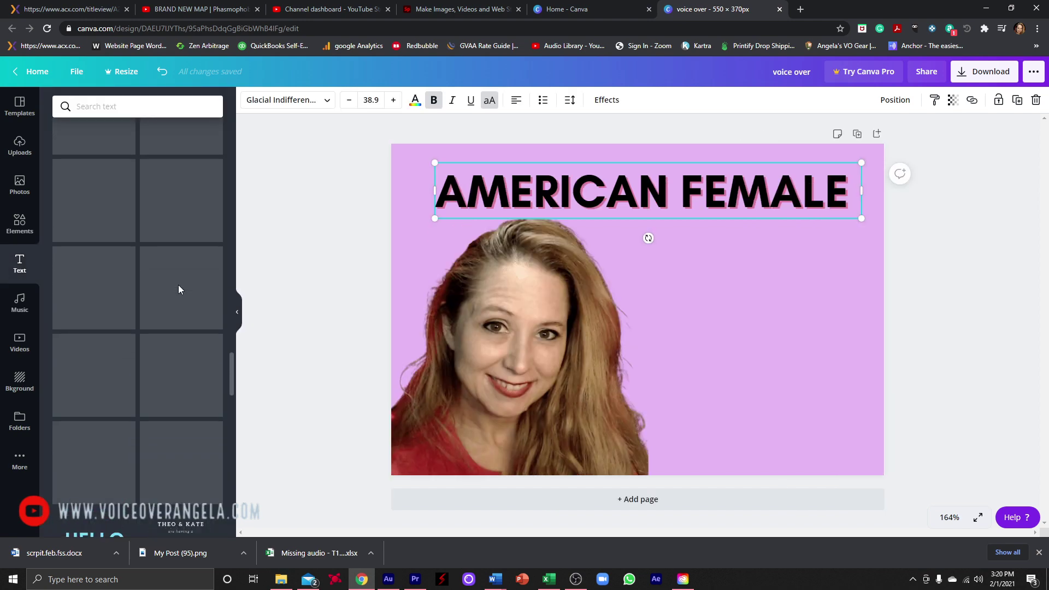
pyautogui.scroll(10, 179, 287)
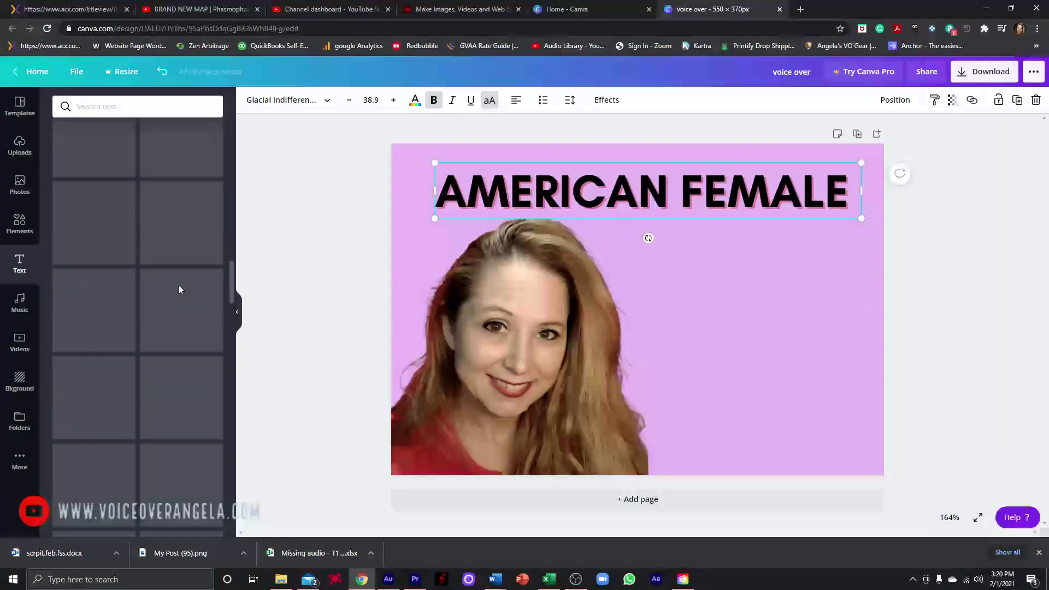
pyautogui.scroll(5, 178, 289)
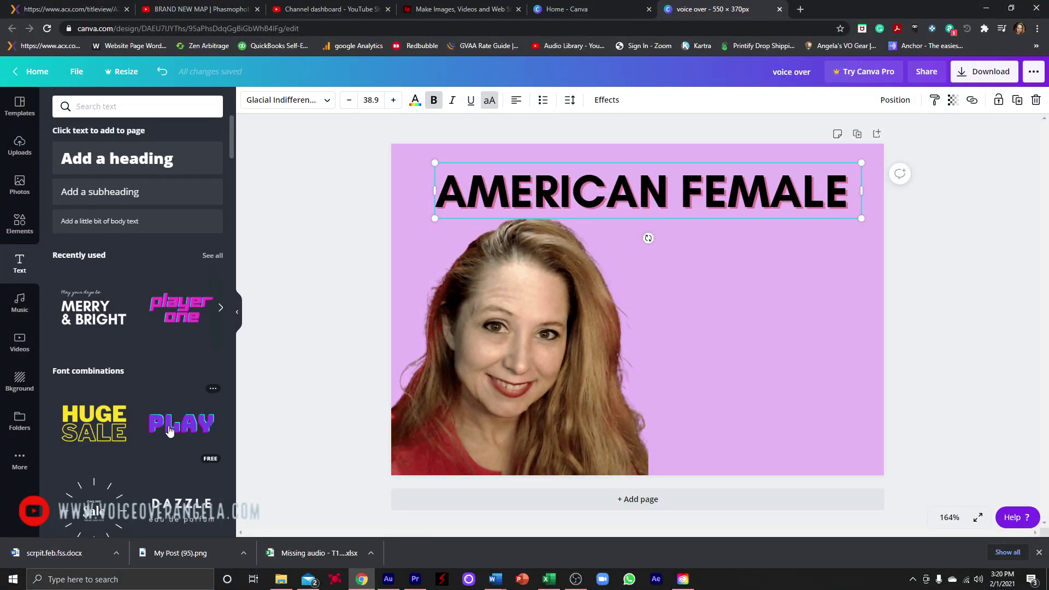
pyautogui.click(169, 431)
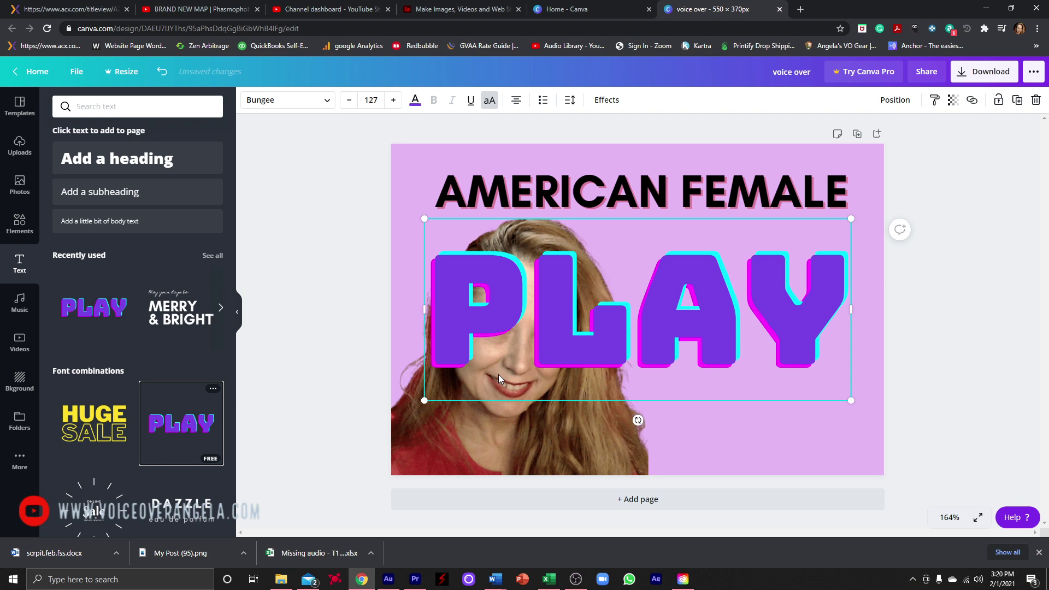
# Retype PLAY as '48 HOUR DELIVERY', resize it to two lines, and place it under the headline
pyautogui.moveTo(424, 400); pyautogui.dragTo(658, 350)
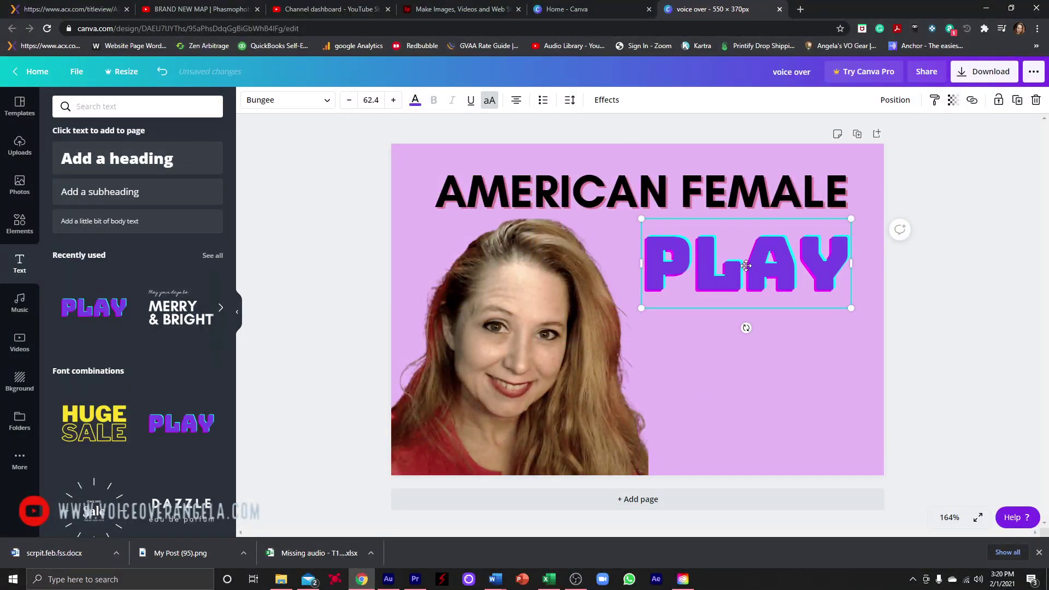
pyautogui.moveTo(753, 265); pyautogui.dragTo(745, 270)
pyautogui.doubleClick(702, 268)
pyautogui.write('4')
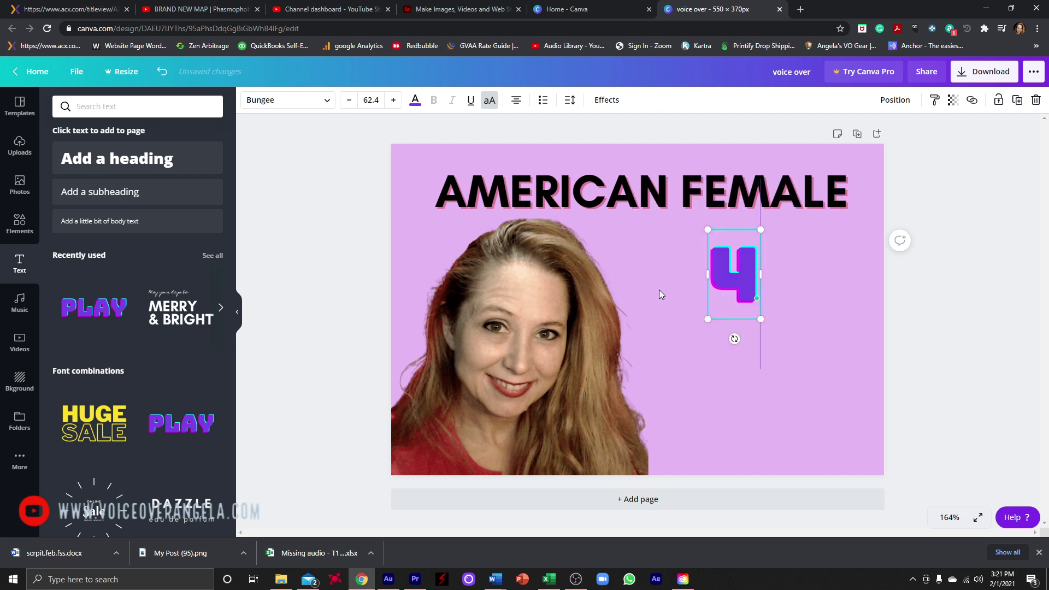
pyautogui.write('8 HOUR')
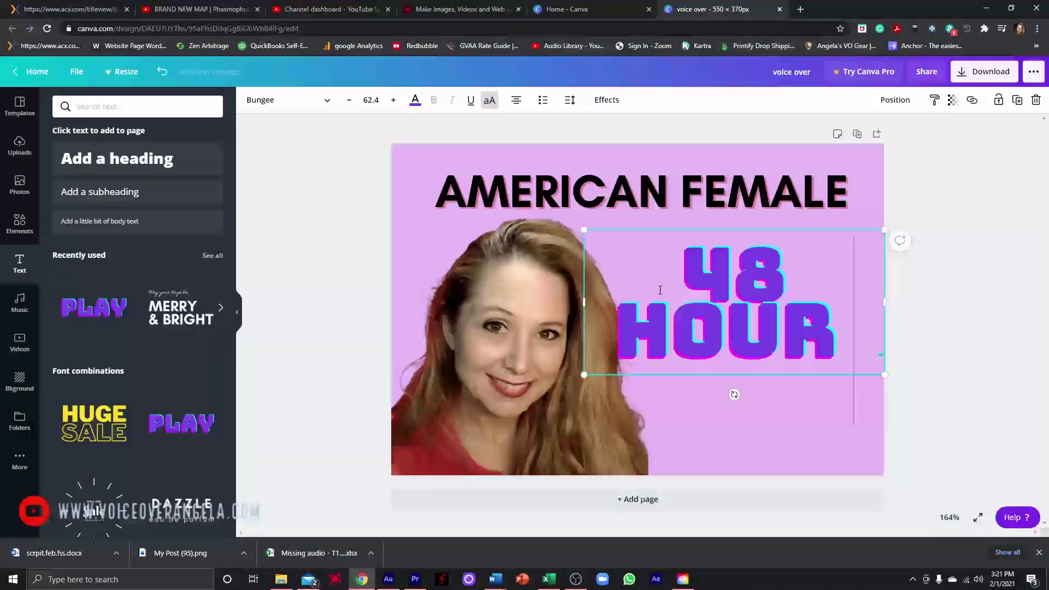
pyautogui.write(' DELIVERY')
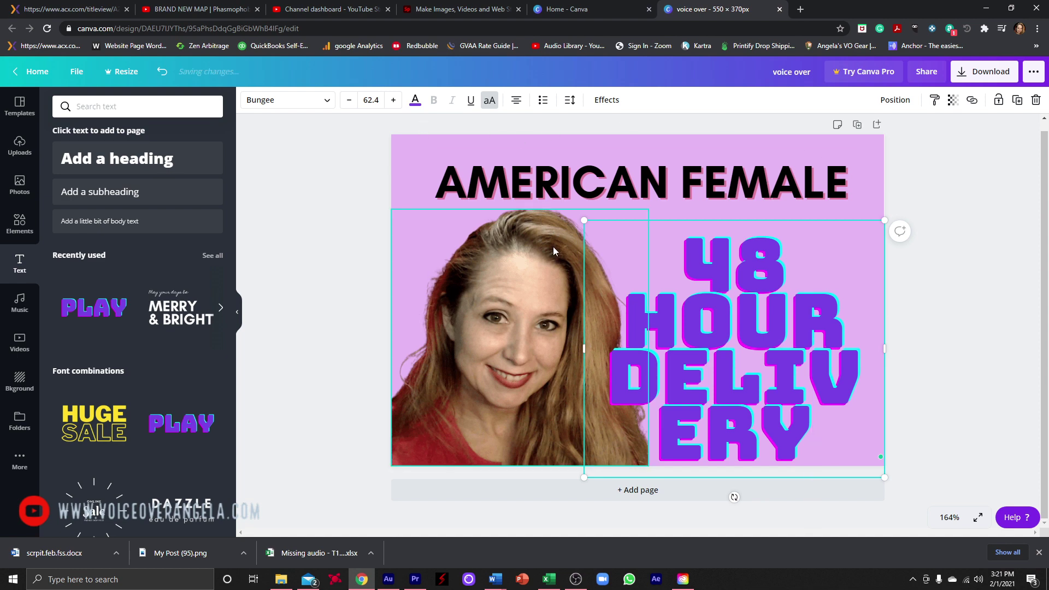
pyautogui.moveTo(640, 247); pyautogui.dragTo(746, 368)
pyautogui.moveTo(744, 427); pyautogui.dragTo(645, 433)
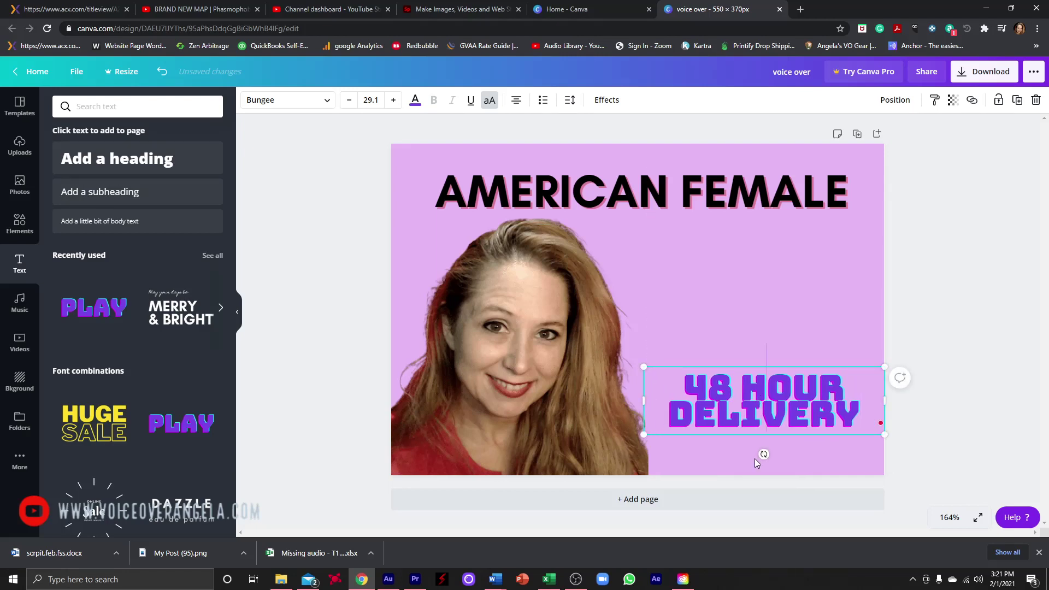
pyautogui.moveTo(730, 412); pyautogui.dragTo(690, 270)
pyautogui.click(693, 343)
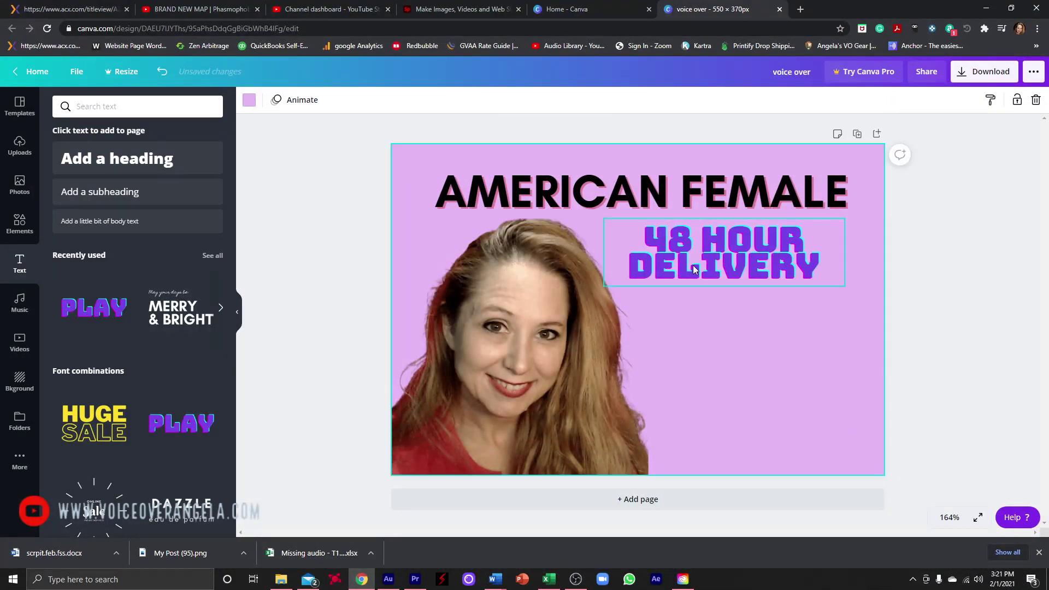
# Remove a stray PLAY text that was added to the page by mistake
pyautogui.click(701, 276)
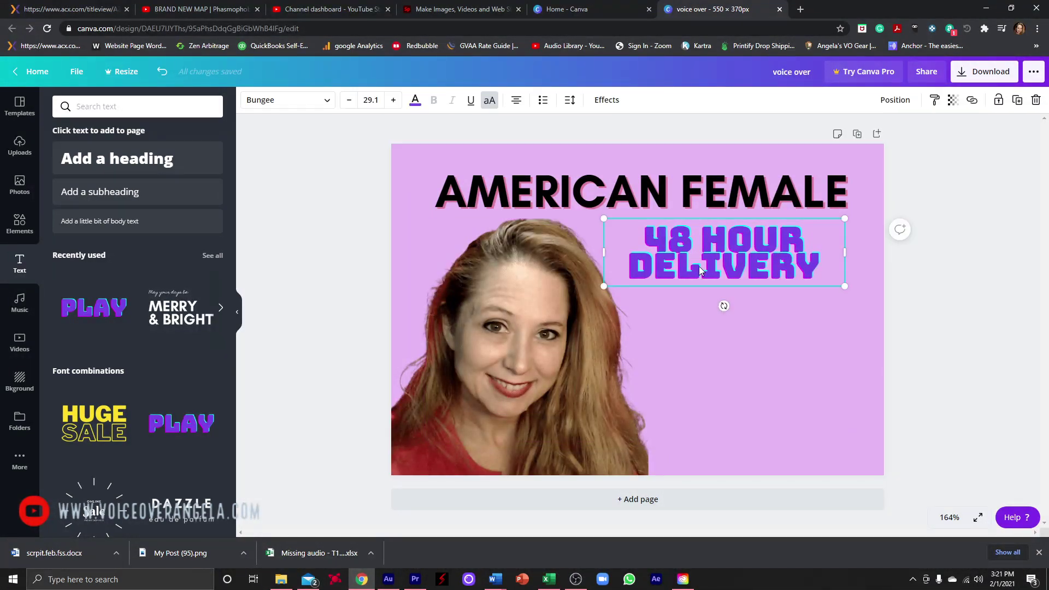
pyautogui.rightClick(699, 267)
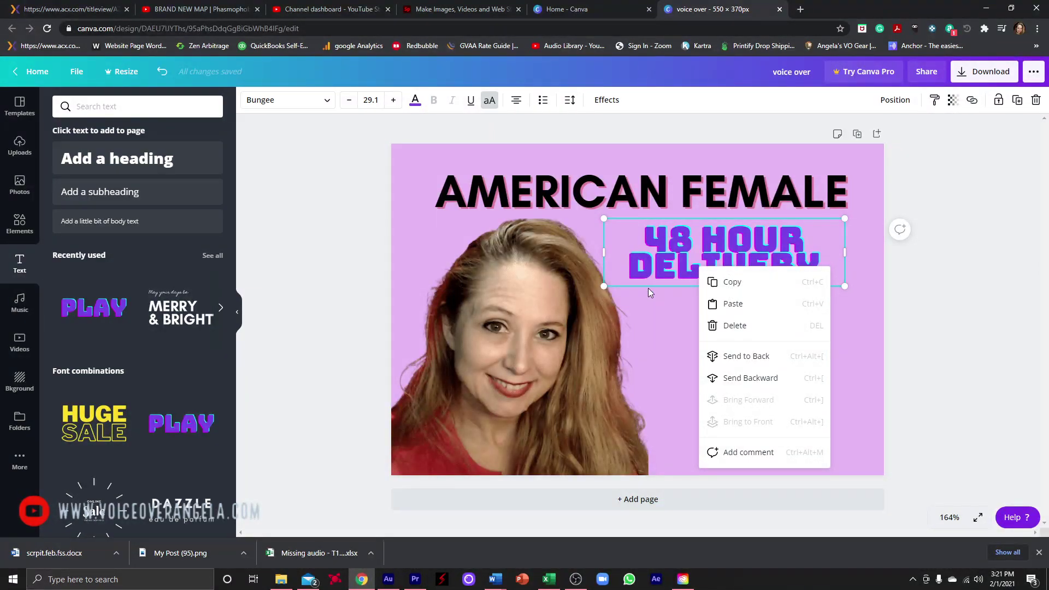
pyautogui.click(180, 422)
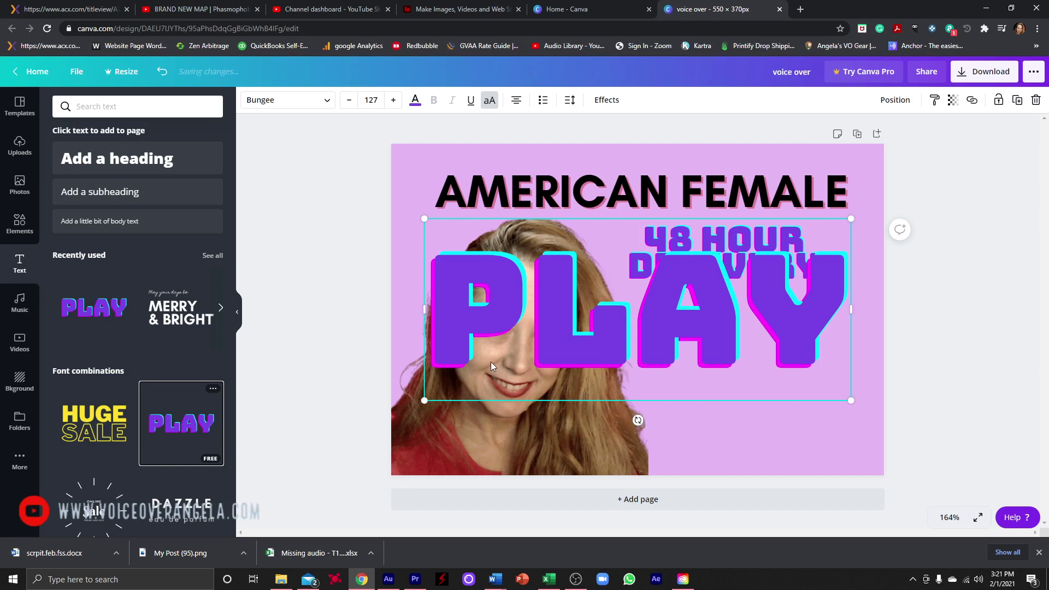
pyautogui.rightClick(626, 320)
pyautogui.click(656, 377)
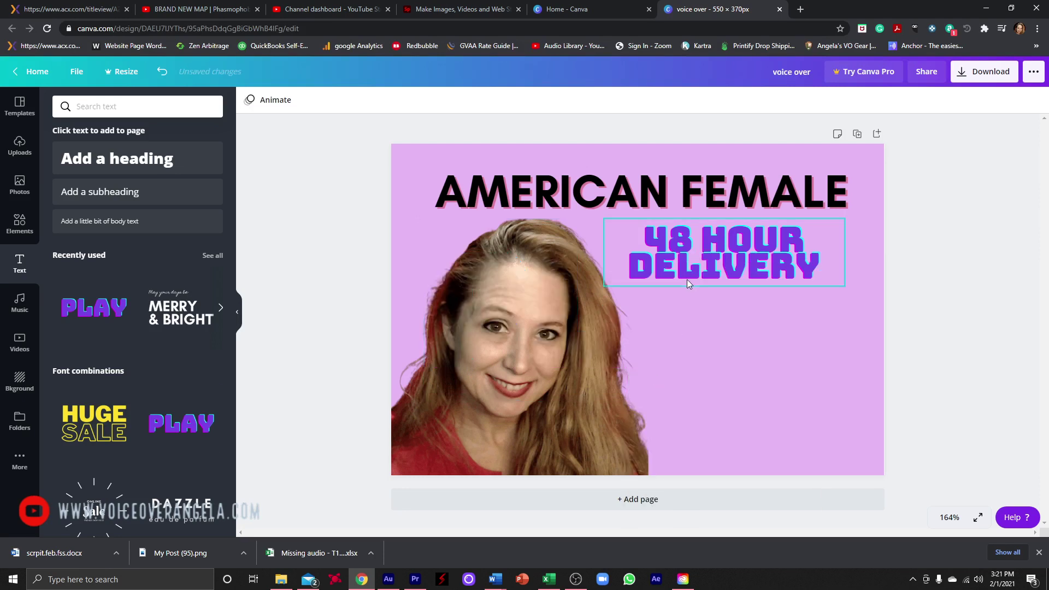
# Copy and paste the 48 HOUR DELIVERY block, placing the duplicate below the original
pyautogui.rightClick(708, 261)
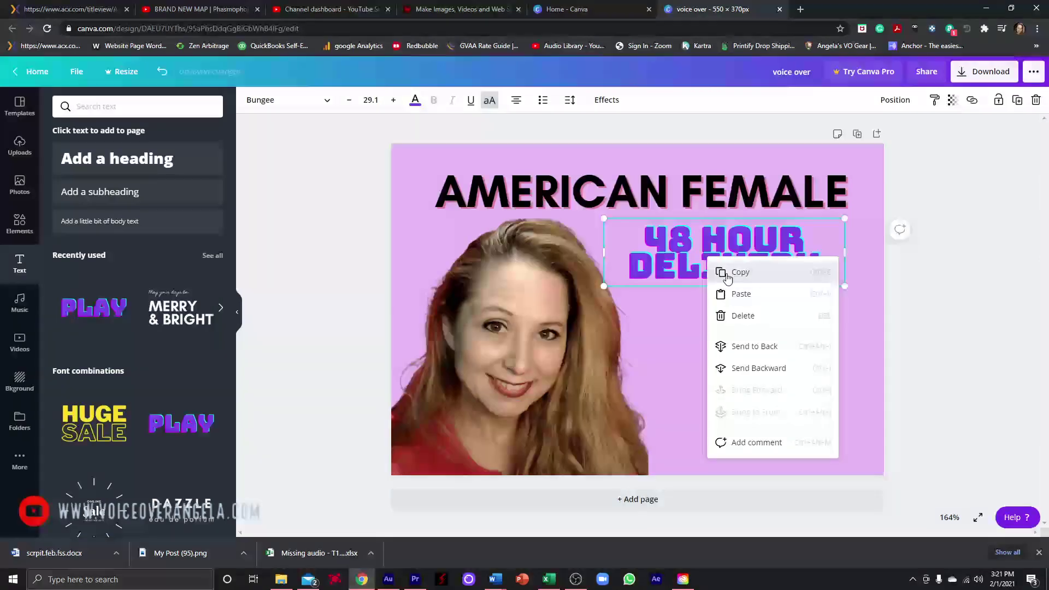
pyautogui.click(710, 271)
pyautogui.rightClick(697, 328)
pyautogui.click(727, 363)
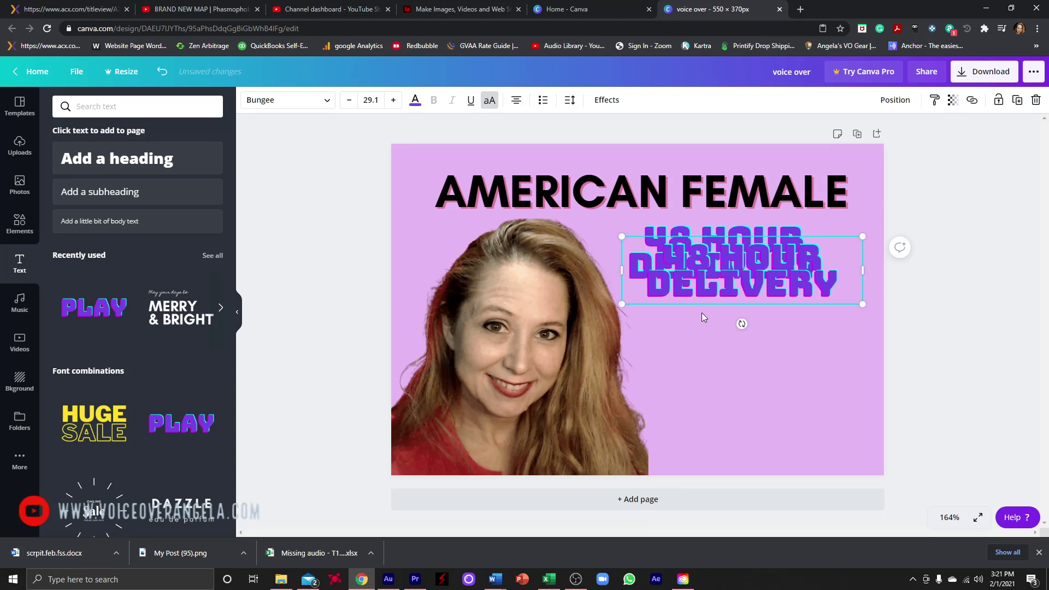
pyautogui.moveTo(712, 300); pyautogui.dragTo(700, 350)
# Retype the duplicate text to read BROADCAST QUALITY
pyautogui.doubleClick(731, 316)
pyautogui.moveTo(731, 316); pyautogui.dragTo(639, 302)
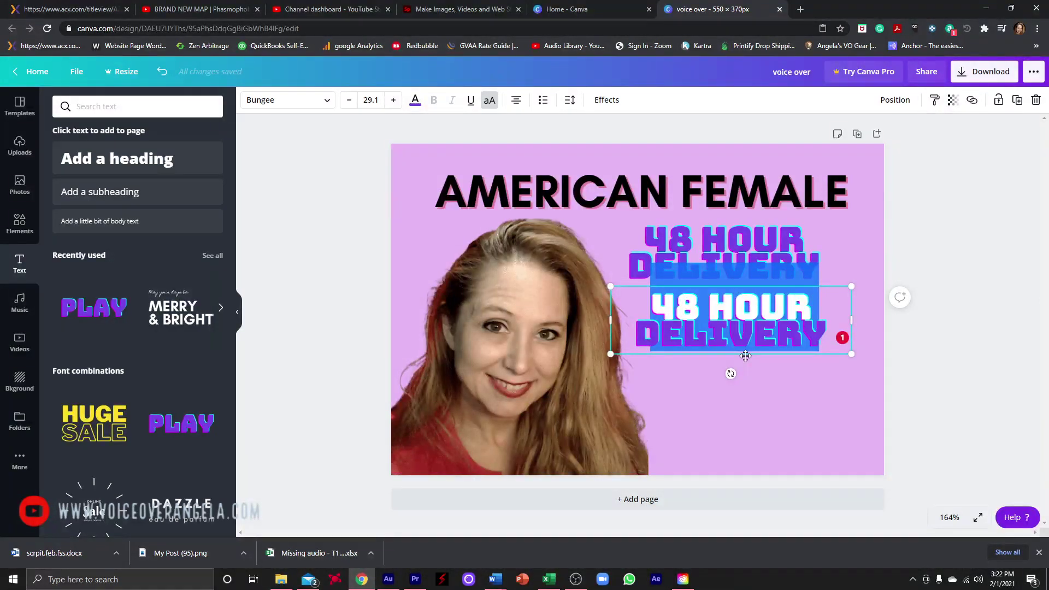
pyautogui.write('BROADCAS')
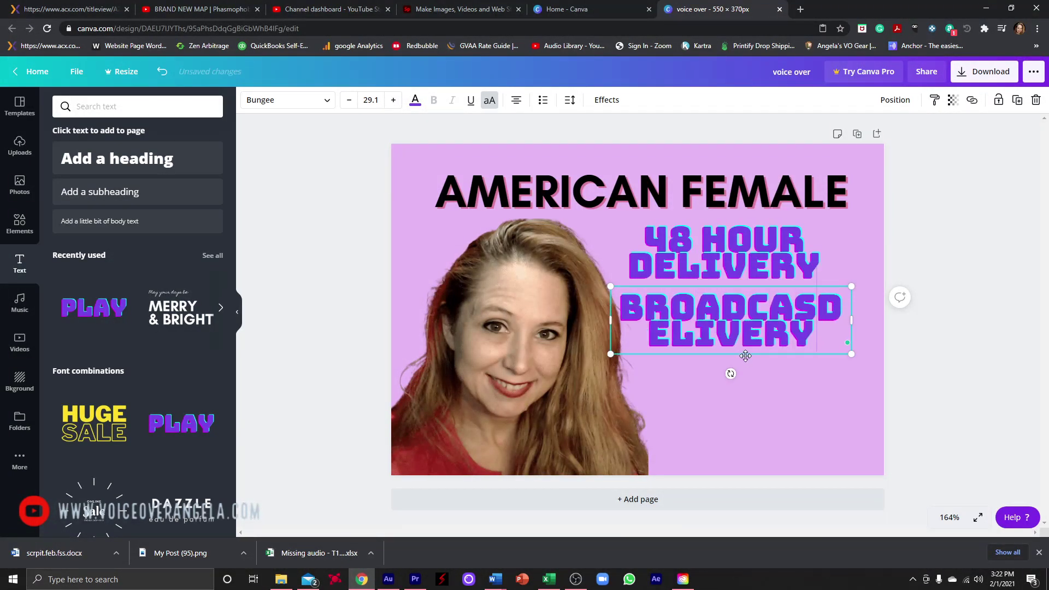
pyautogui.write('T')
pyautogui.press('Delete')
pyautogui.press('Delete')
pyautogui.press('Delete')
pyautogui.press('Delete')
pyautogui.press('Delete')
pyautogui.press('Delete')
pyautogui.press('Delete')
pyautogui.press('Delete')
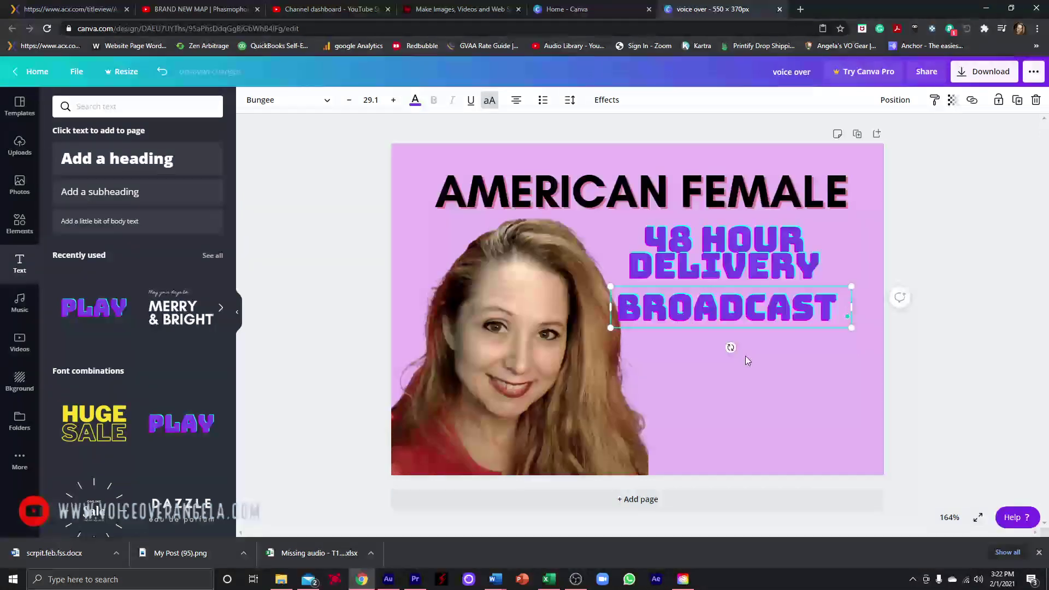
pyautogui.write('QUALITY')
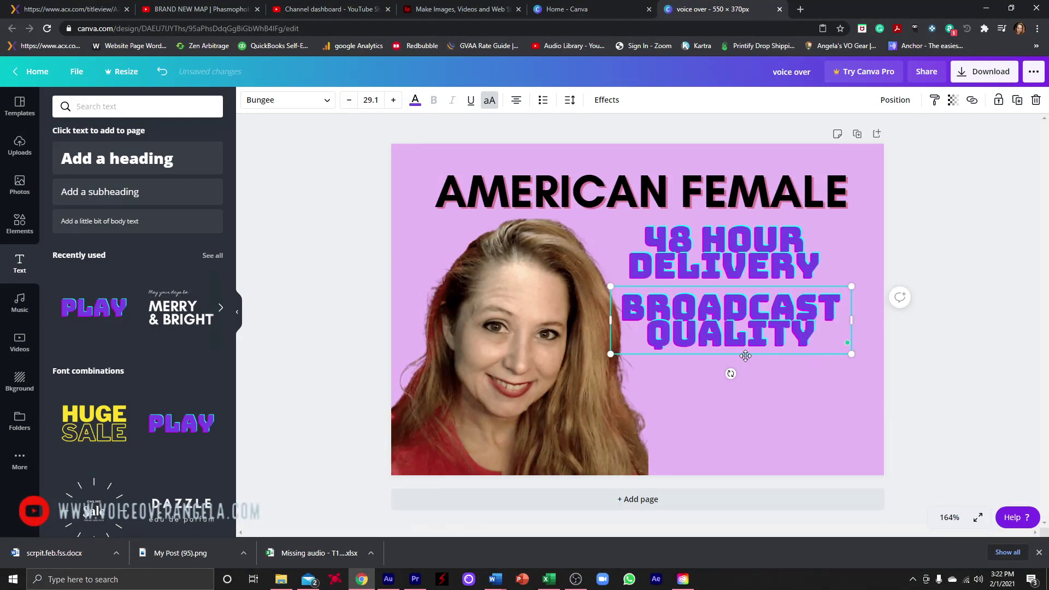
# Nudge the BROADCAST QUALITY and 48 HOUR DELIVERY blocks slightly to the right
pyautogui.click(742, 402)
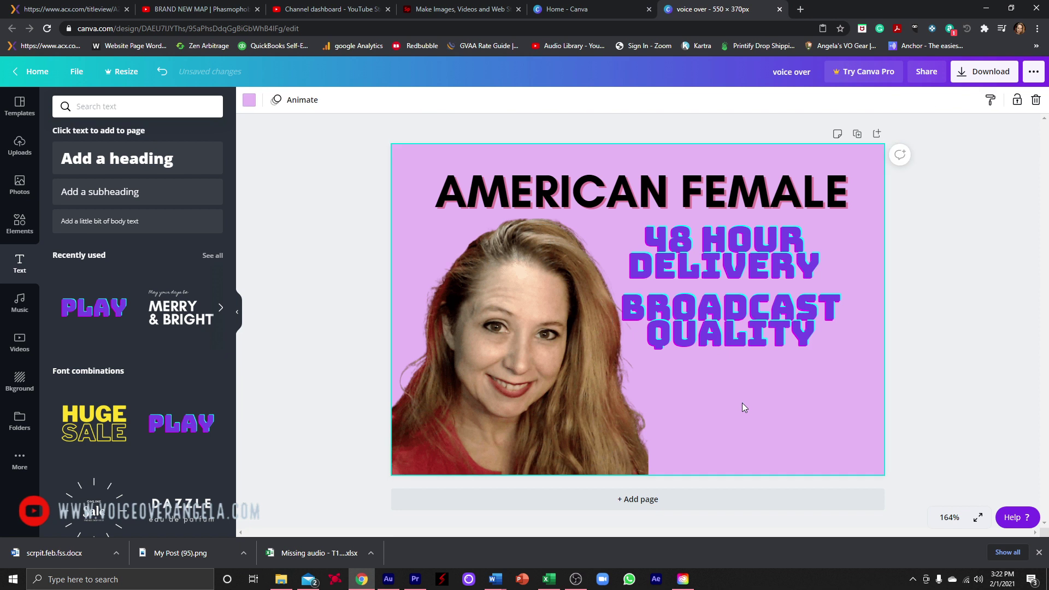
pyautogui.click(667, 332)
pyautogui.moveTo(667, 332); pyautogui.dragTo(677, 330)
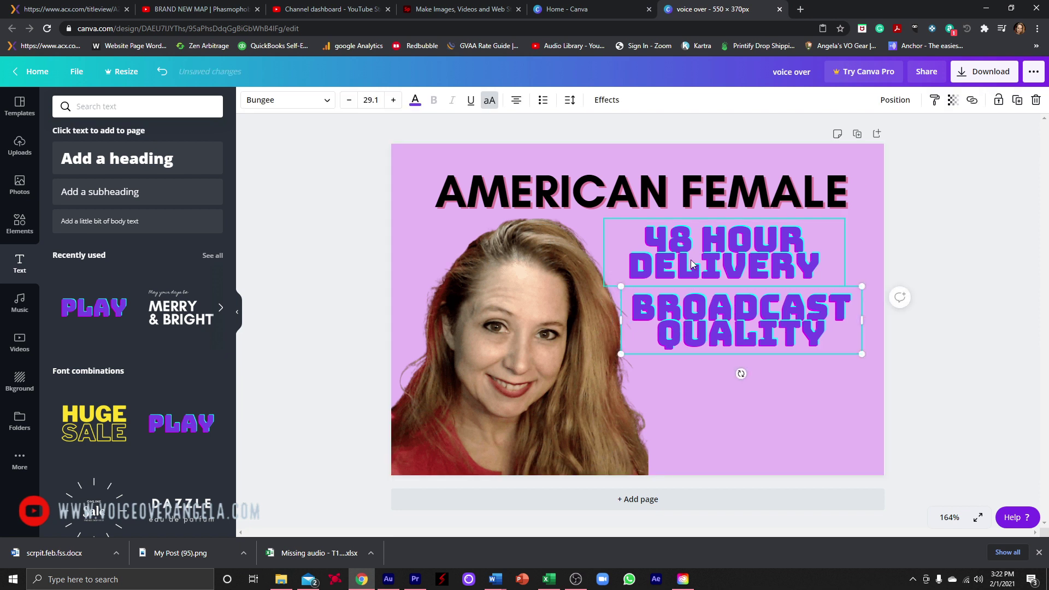
pyautogui.moveTo(690, 260); pyautogui.dragTo(697, 256)
pyautogui.click(700, 415)
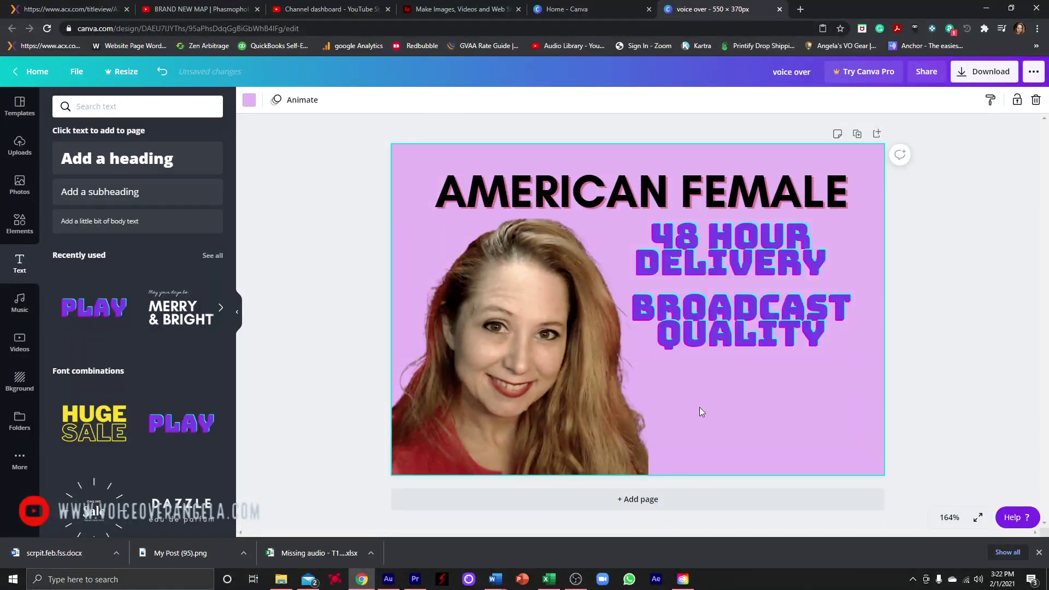
# Copy and paste the BROADCAST QUALITY block, moving the duplicate below it
pyautogui.rightClick(691, 316)
pyautogui.click(715, 327)
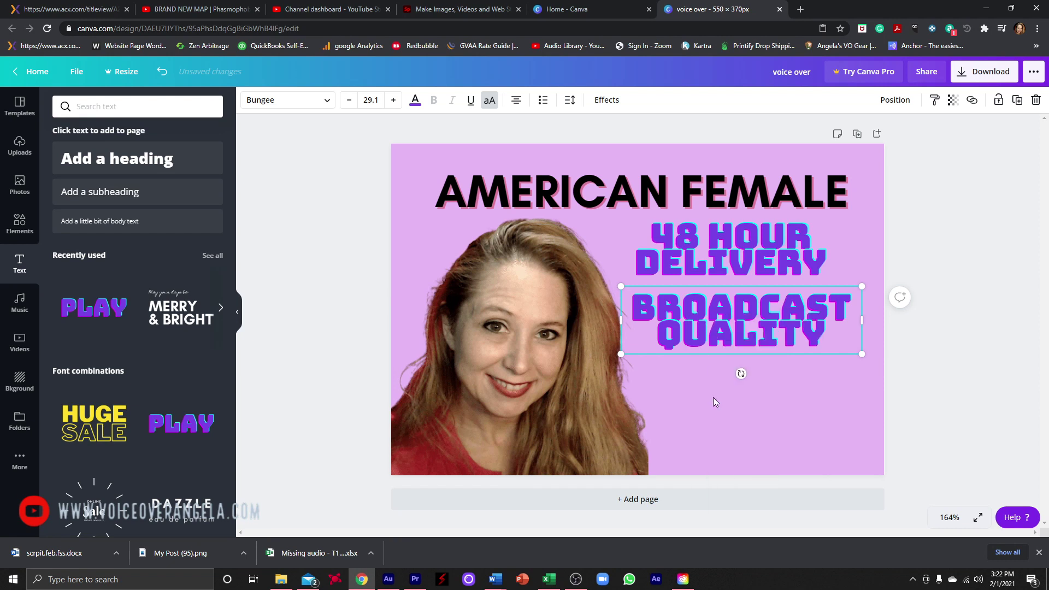
pyautogui.click(713, 398)
pyautogui.rightClick(713, 398)
pyautogui.click(746, 434)
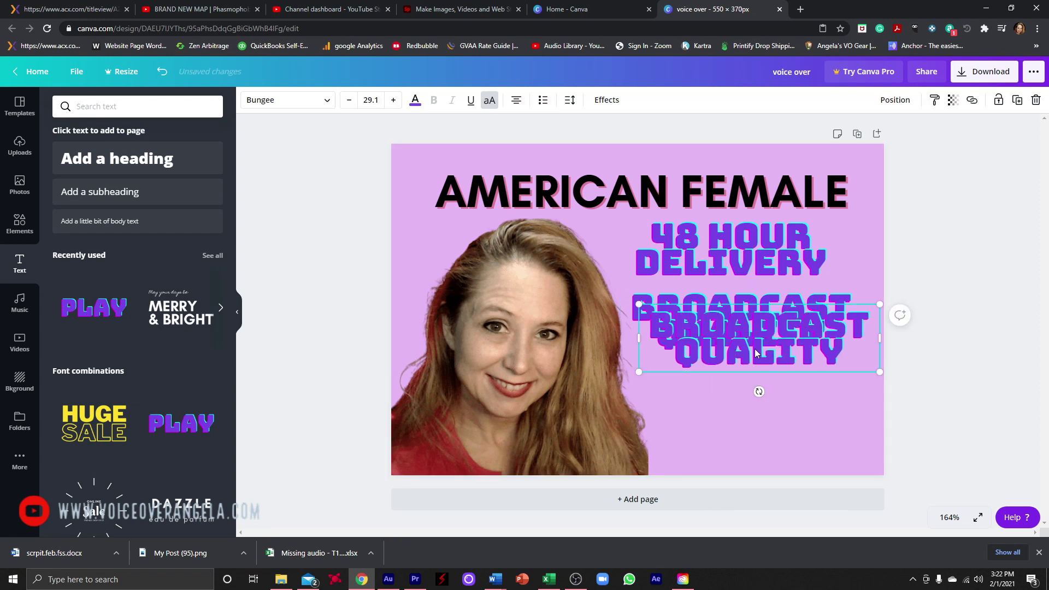
pyautogui.moveTo(755, 331); pyautogui.dragTo(744, 405)
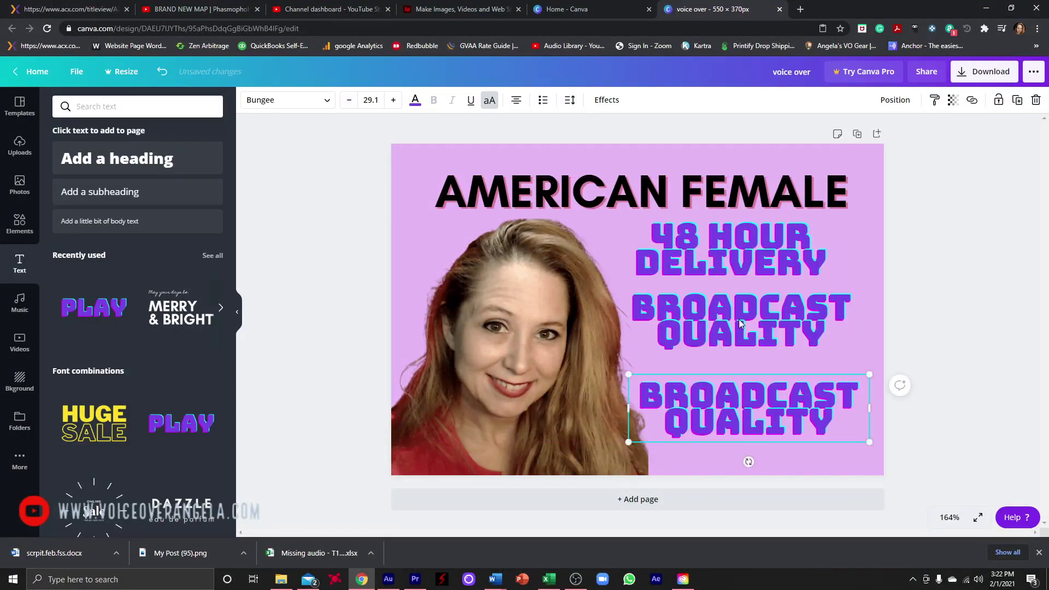
pyautogui.moveTo(739, 317); pyautogui.dragTo(737, 328)
# Retype the duplicate as FAST & FRIENDLY and shift it up slightly
pyautogui.doubleClick(749, 395)
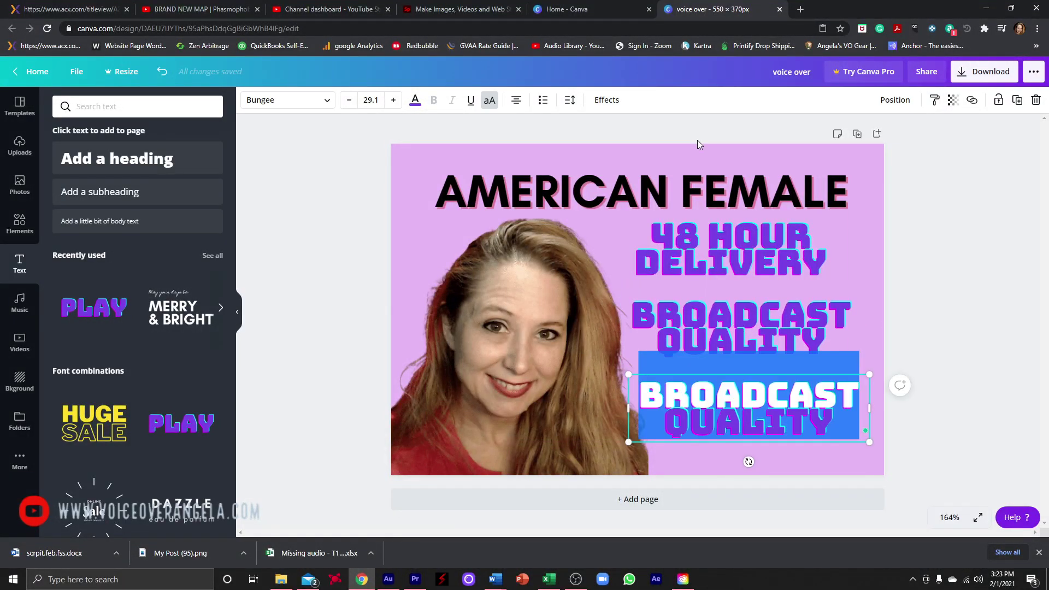
pyautogui.write('FAST & FR')
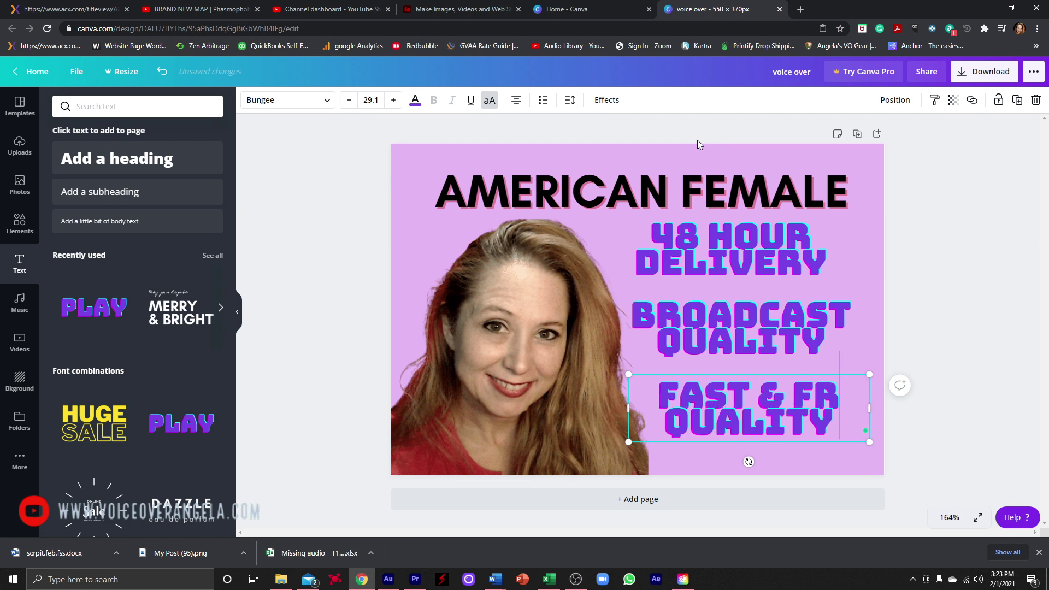
pyautogui.hotkey('shift', 'ctrl', 'End')
pyautogui.write('IENDLY')
pyautogui.click(691, 352)
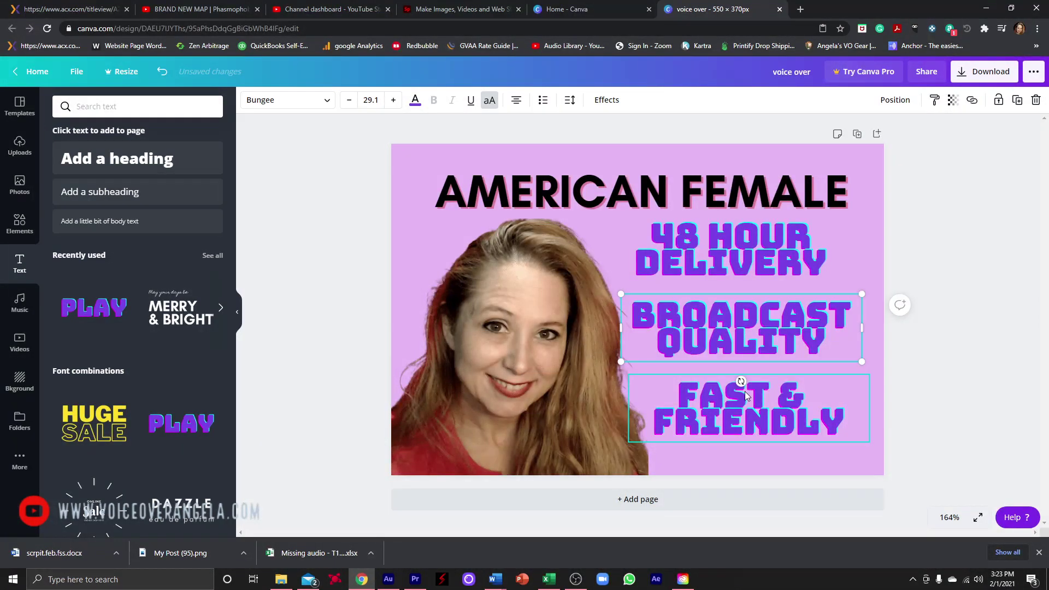
pyautogui.moveTo(743, 394); pyautogui.dragTo(735, 386)
pyautogui.click(741, 269)
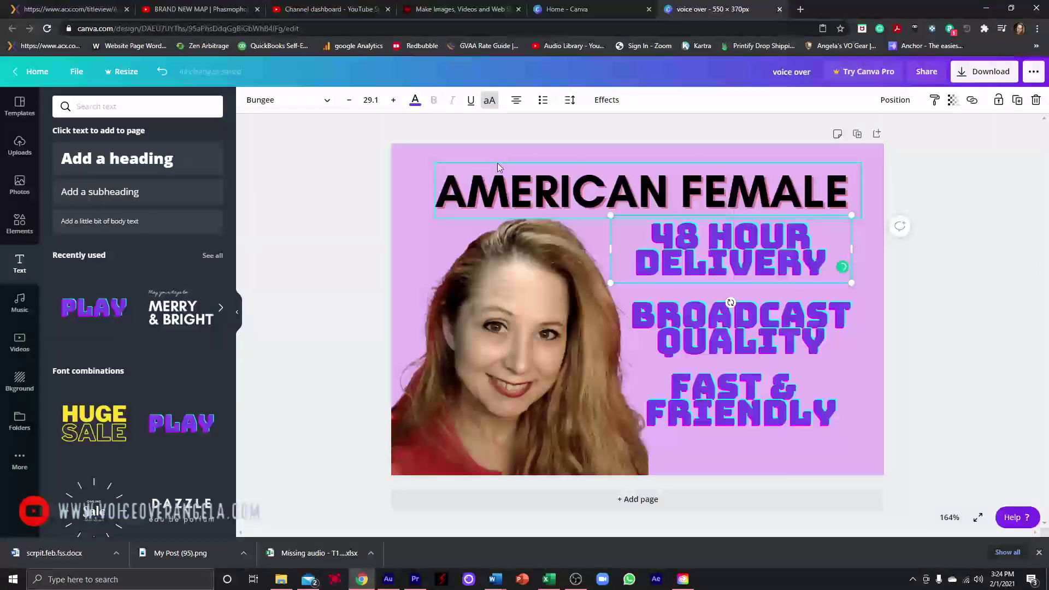
# Set the page background colour to black
pyautogui.click(425, 237)
pyautogui.click(405, 172)
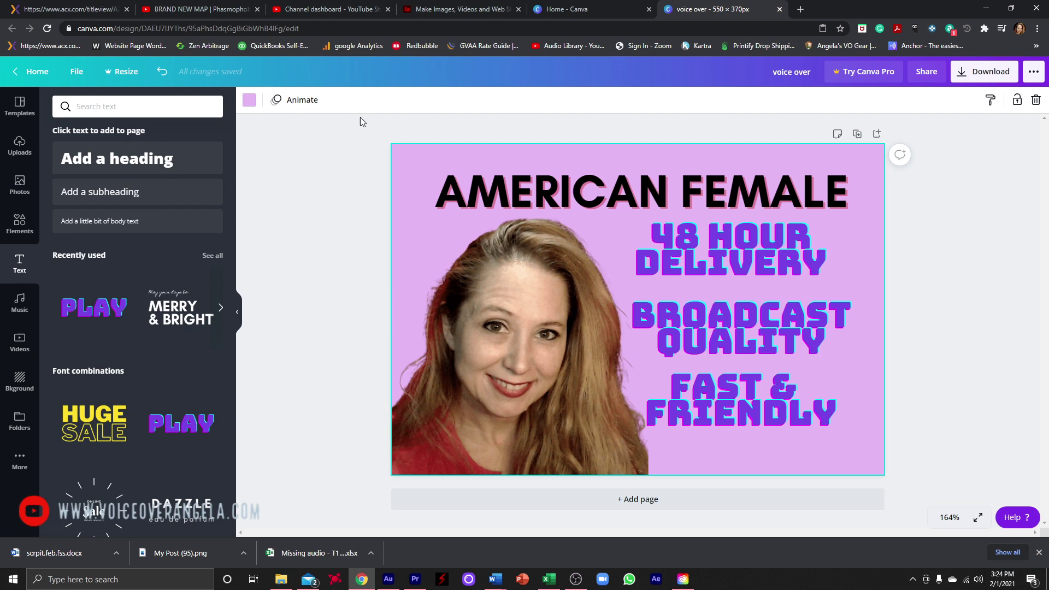
pyautogui.click(249, 100)
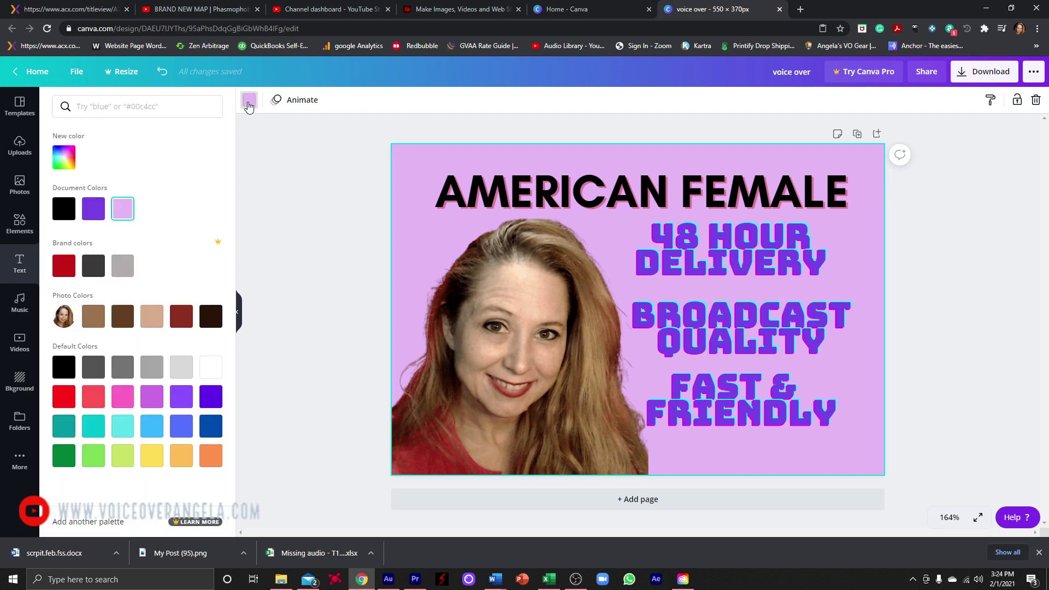
pyautogui.click(63, 208)
# Change the AMERICAN FEMALE headline's text colour to the purple default swatch
pyautogui.click(552, 190)
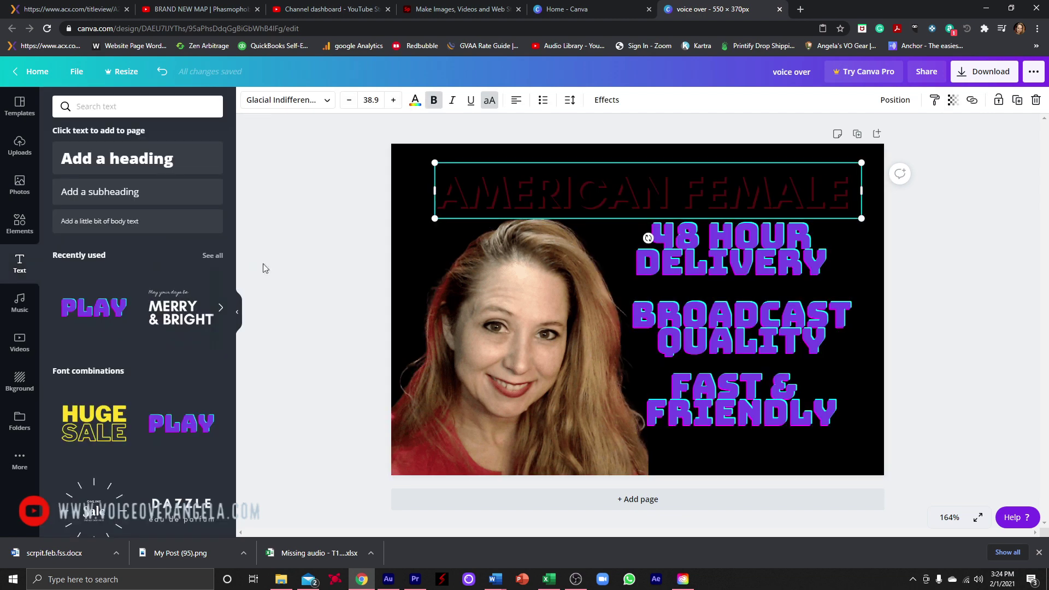
pyautogui.click(416, 101)
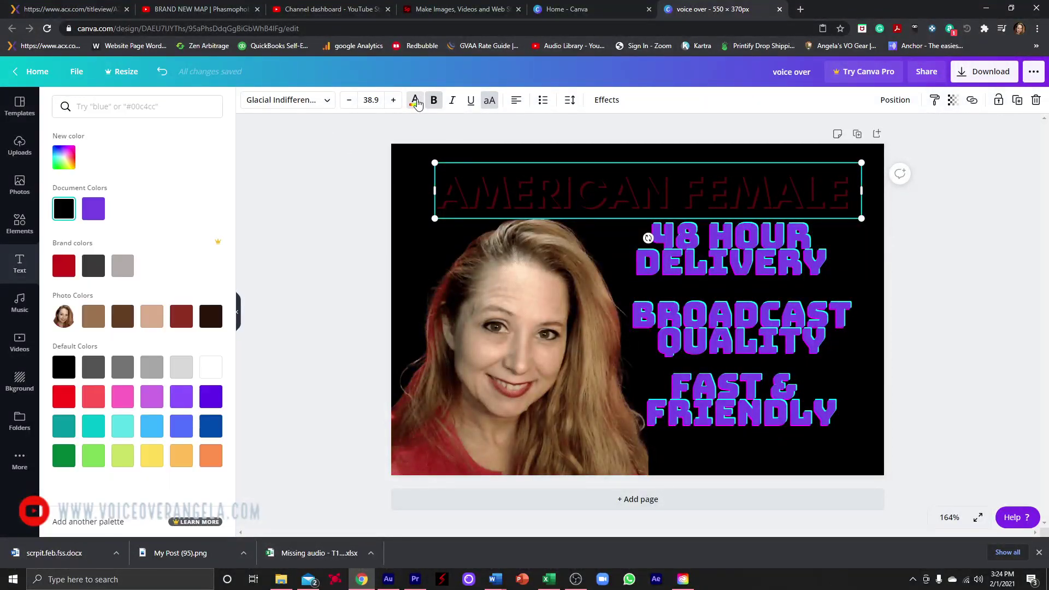
pyautogui.click(65, 267)
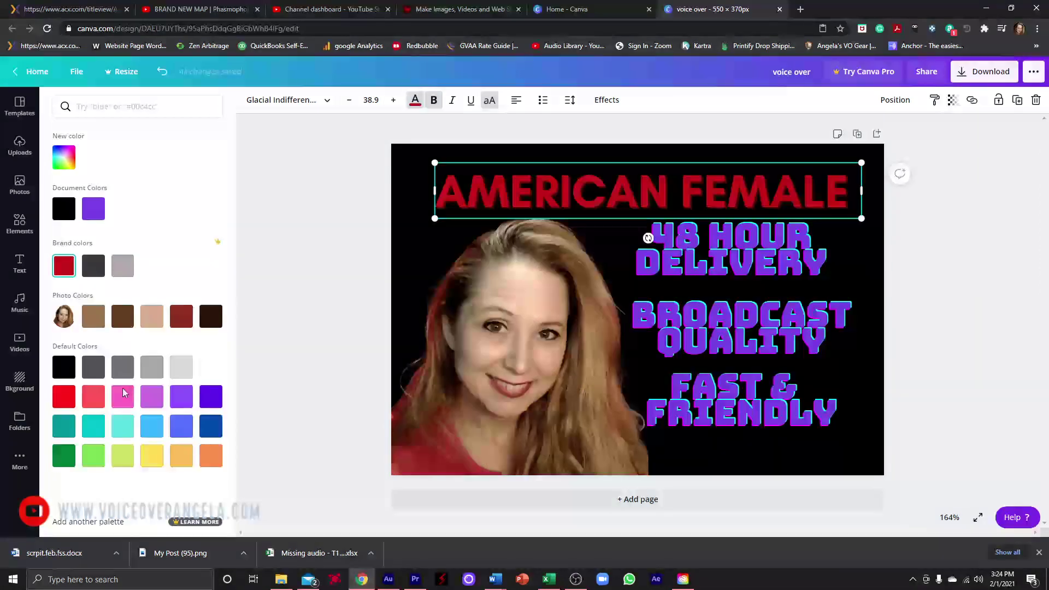
pyautogui.click(182, 403)
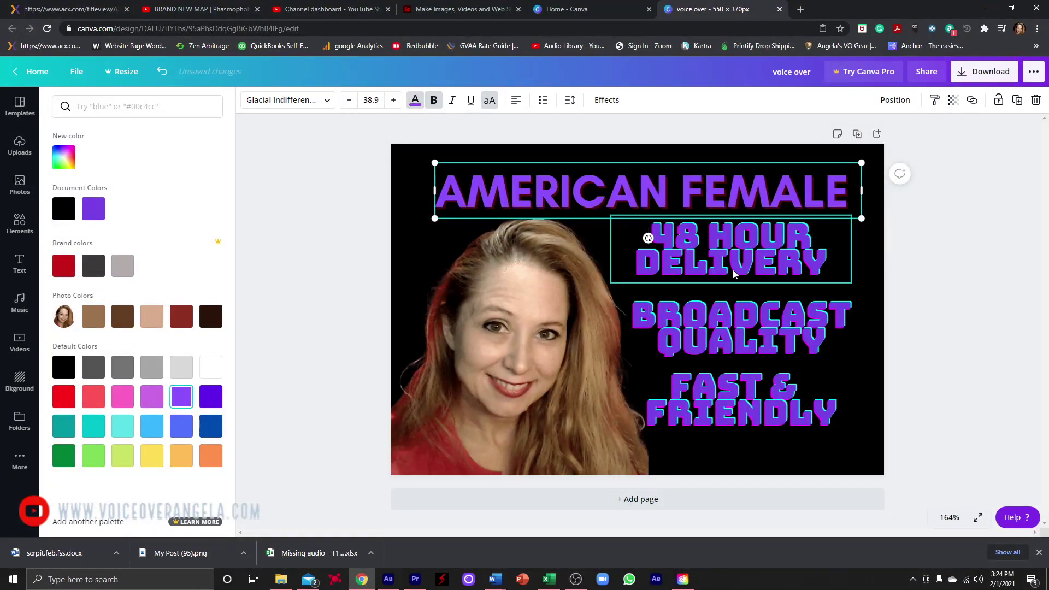
pyautogui.click(733, 247)
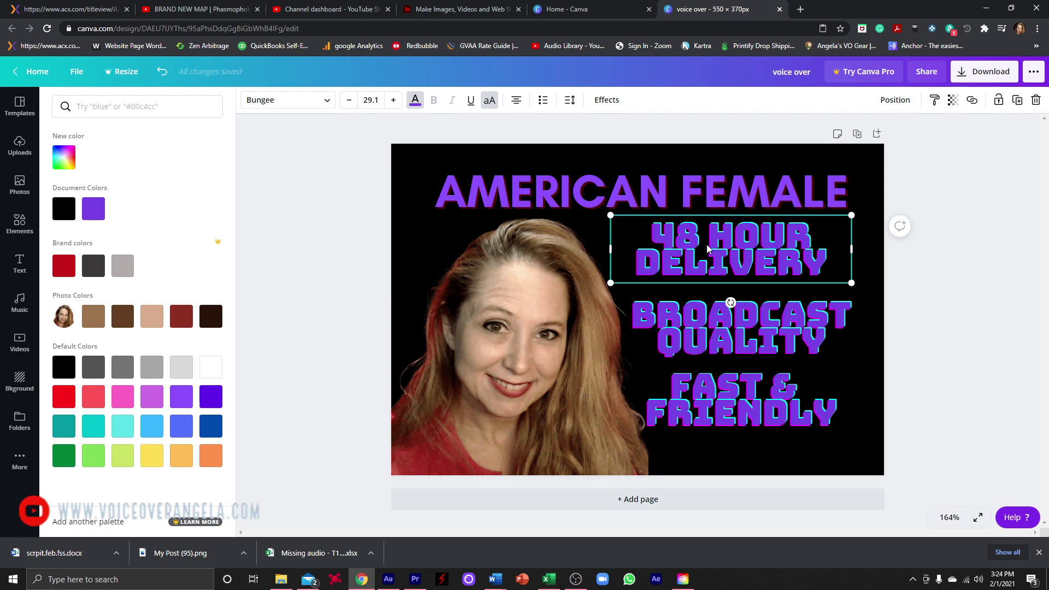
# Increase the 48 HOUR DELIVERY line height to 1.07
pyautogui.click(569, 106)
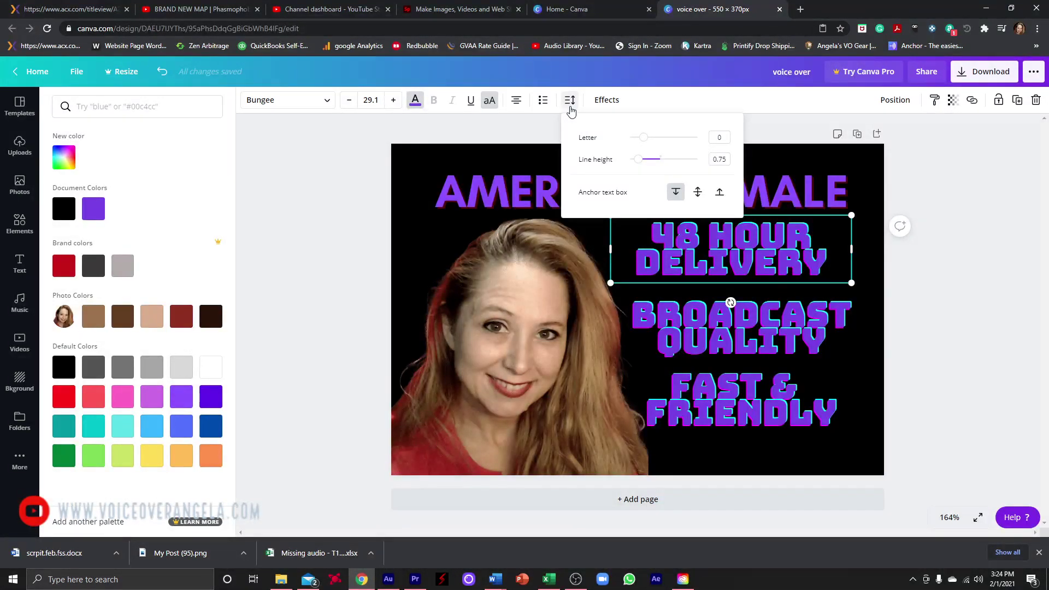
pyautogui.click(534, 132)
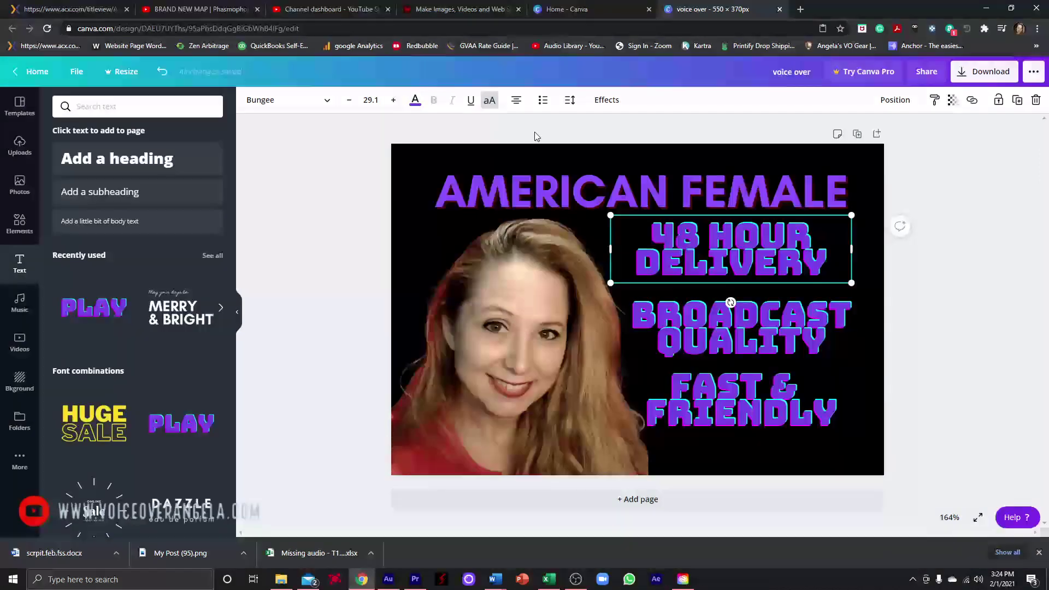
pyautogui.click(570, 100)
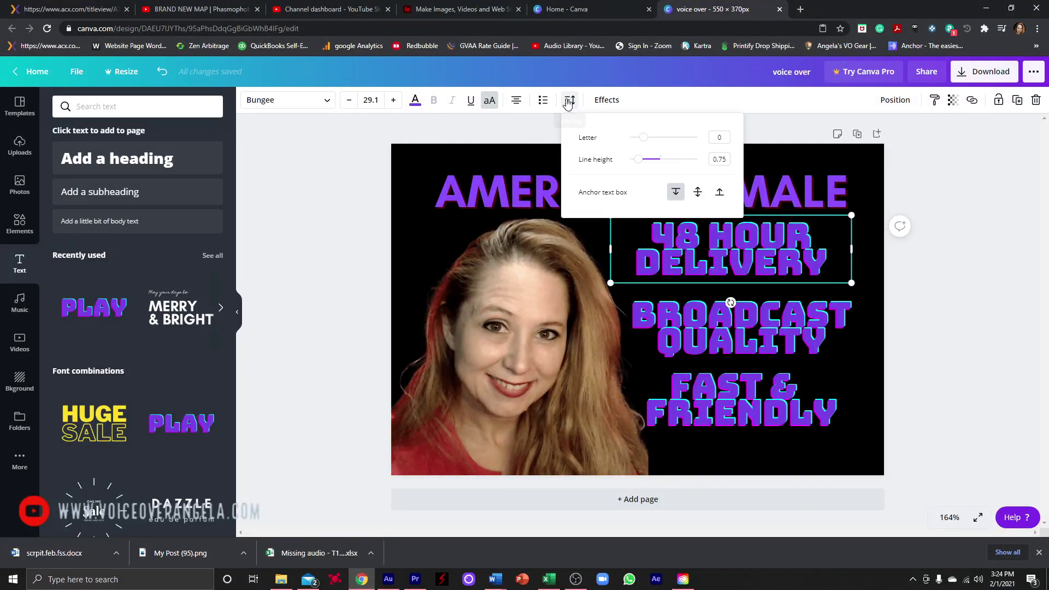
pyautogui.moveTo(641, 165); pyautogui.dragTo(650, 167)
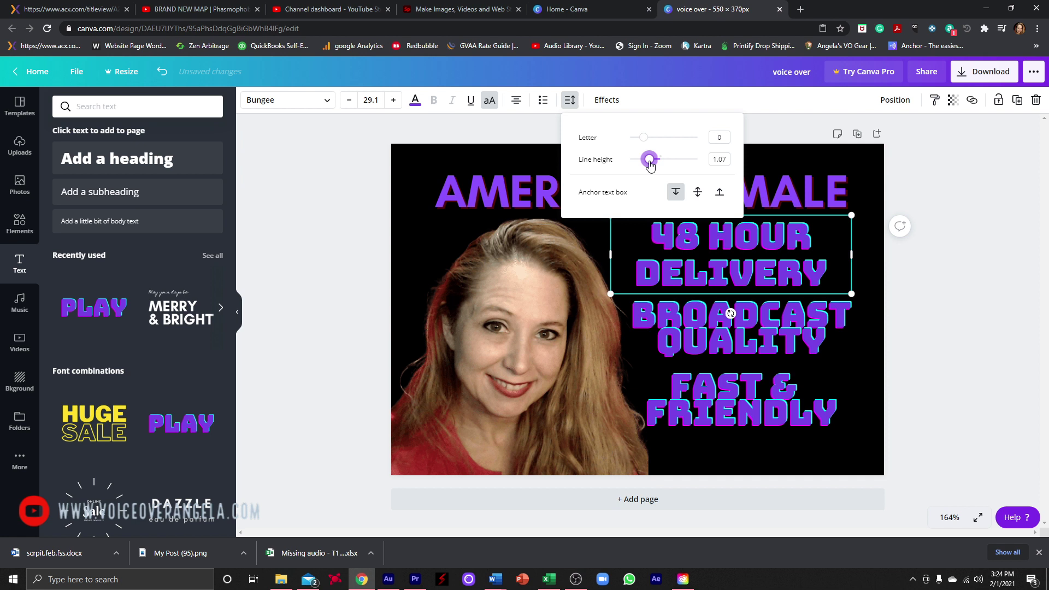
pyautogui.click(706, 271)
# Set line height to 1.13 for BROADCAST QUALITY and 1.2 for FAST & FRIENDLY
pyautogui.click(710, 396)
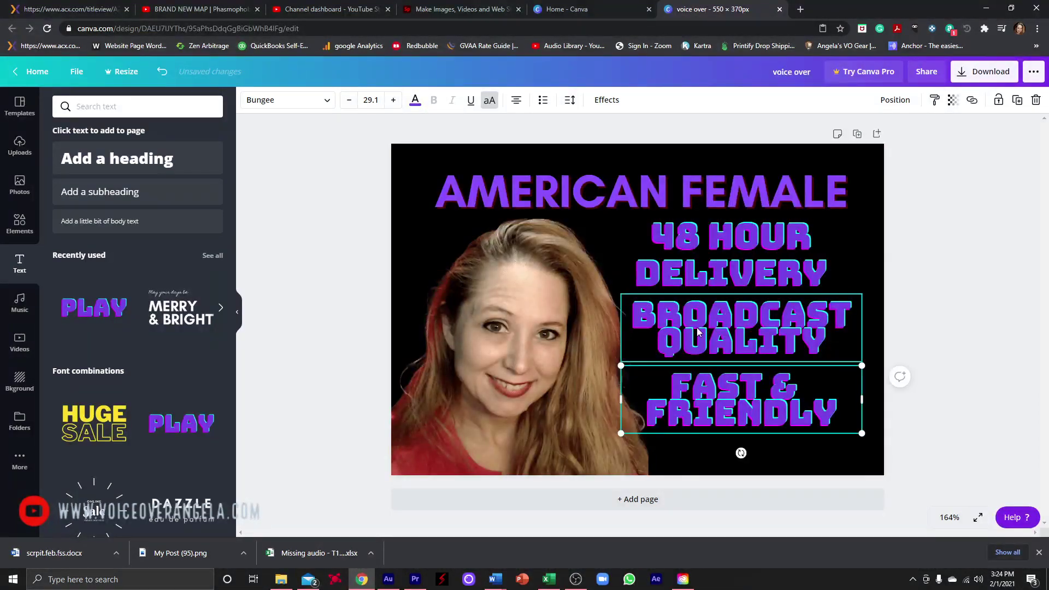
pyautogui.click(683, 336)
pyautogui.click(569, 100)
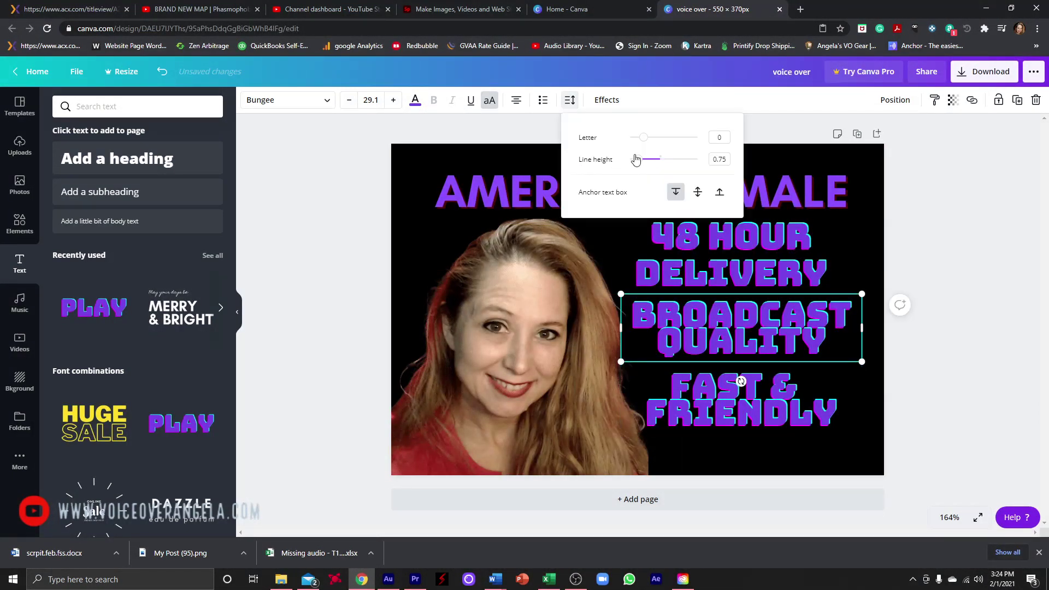
pyautogui.moveTo(639, 162); pyautogui.dragTo(651, 167)
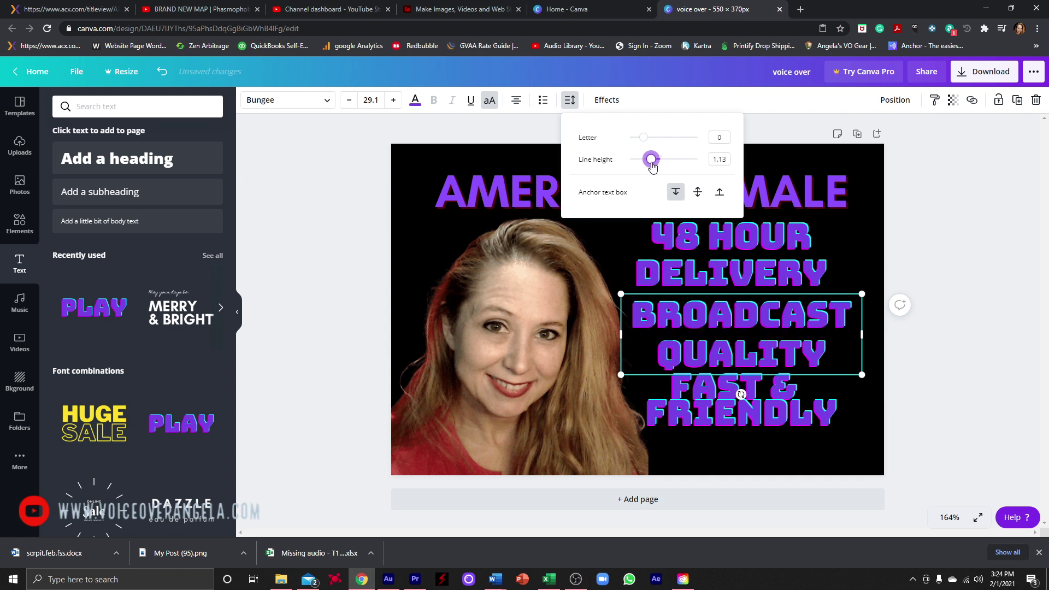
pyautogui.click(710, 401)
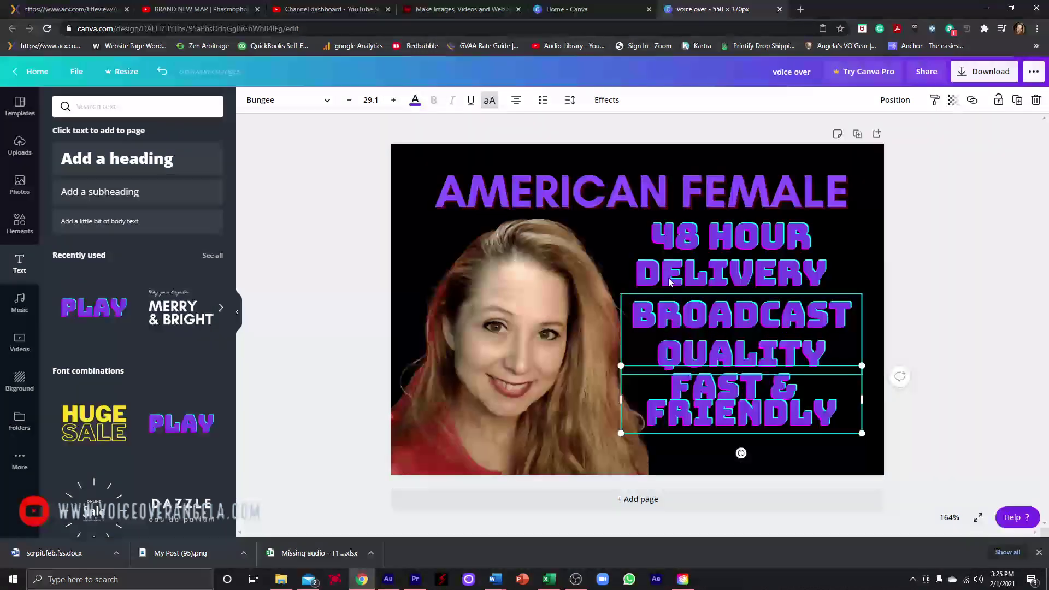
pyautogui.click(570, 101)
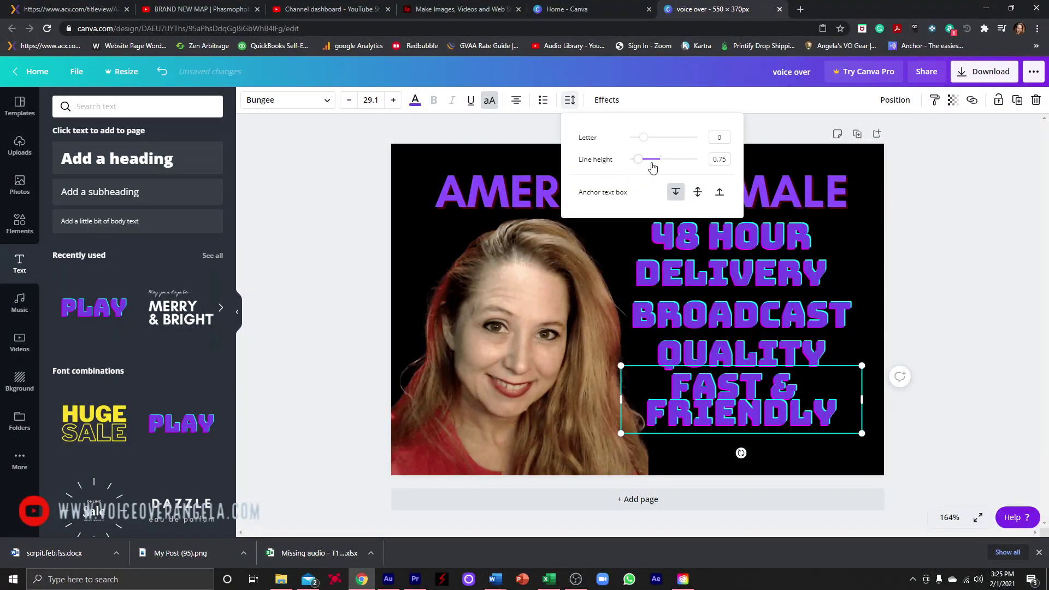
pyautogui.moveTo(639, 162); pyautogui.dragTo(653, 162)
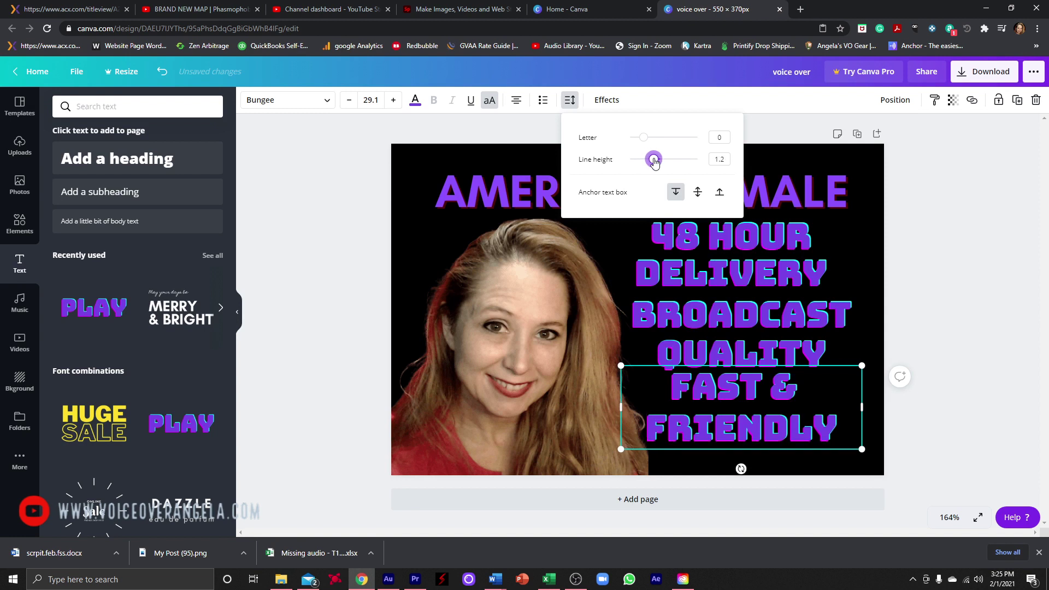
# Move FAST & FRIENDLY toward the page bottom and nudge 48 HOUR DELIVERY down
pyautogui.click(721, 274)
pyautogui.click(721, 268)
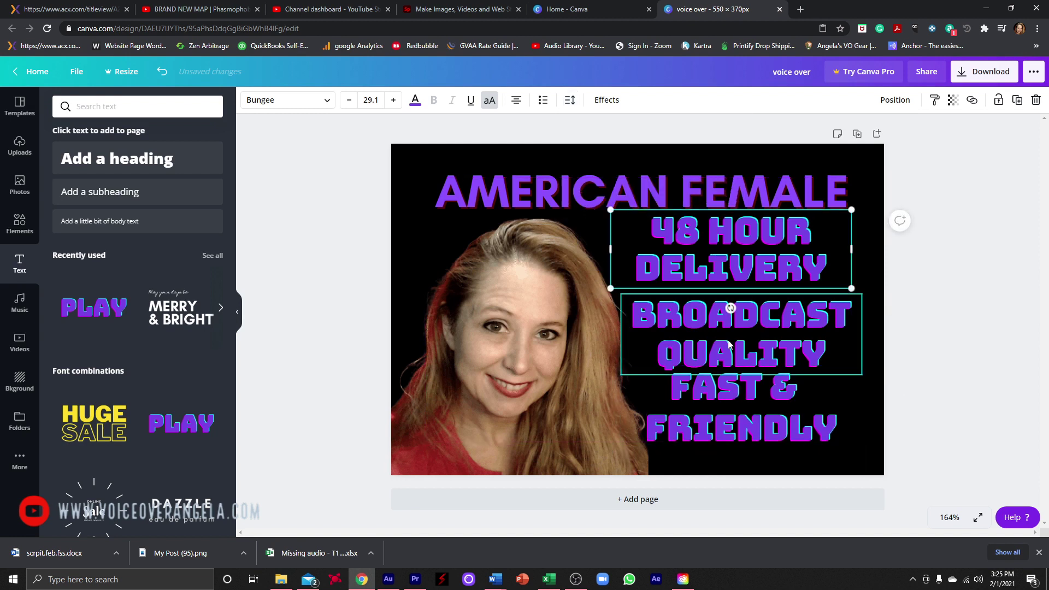
pyautogui.moveTo(732, 401); pyautogui.dragTo(737, 418)
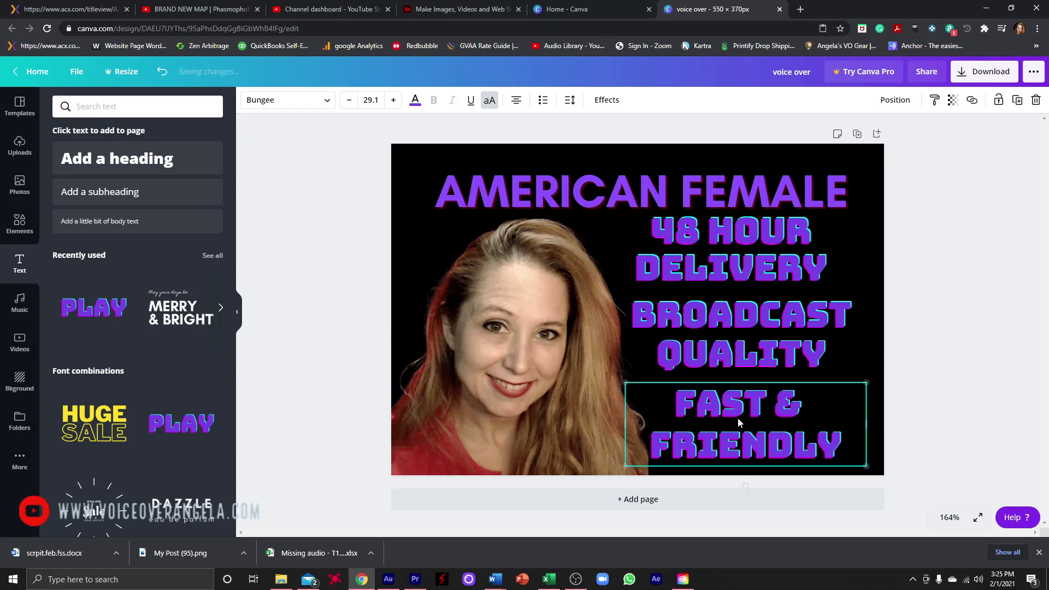
pyautogui.moveTo(720, 248); pyautogui.dragTo(727, 254)
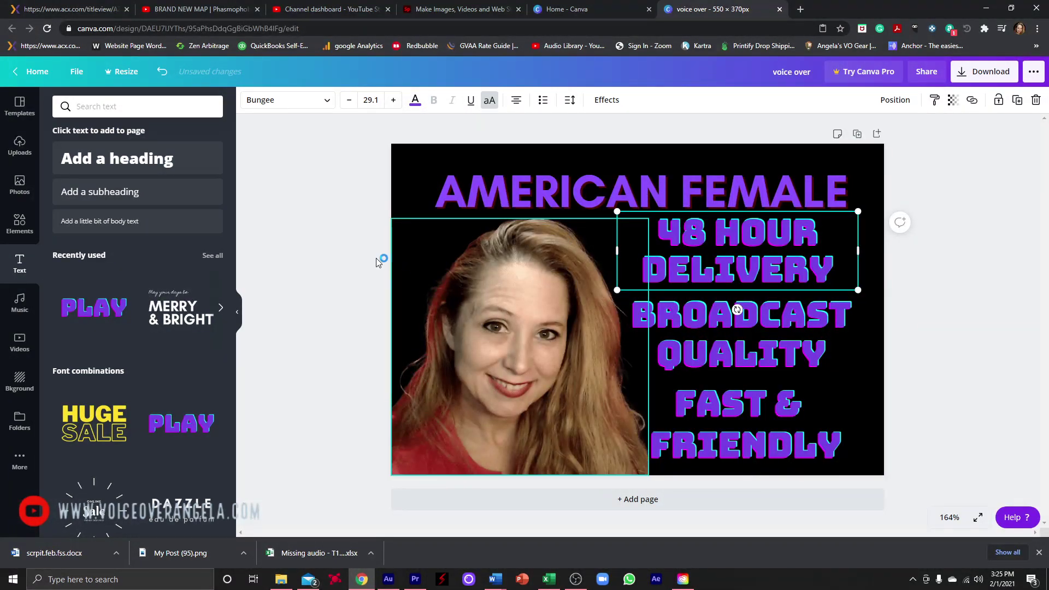
pyautogui.click(360, 250)
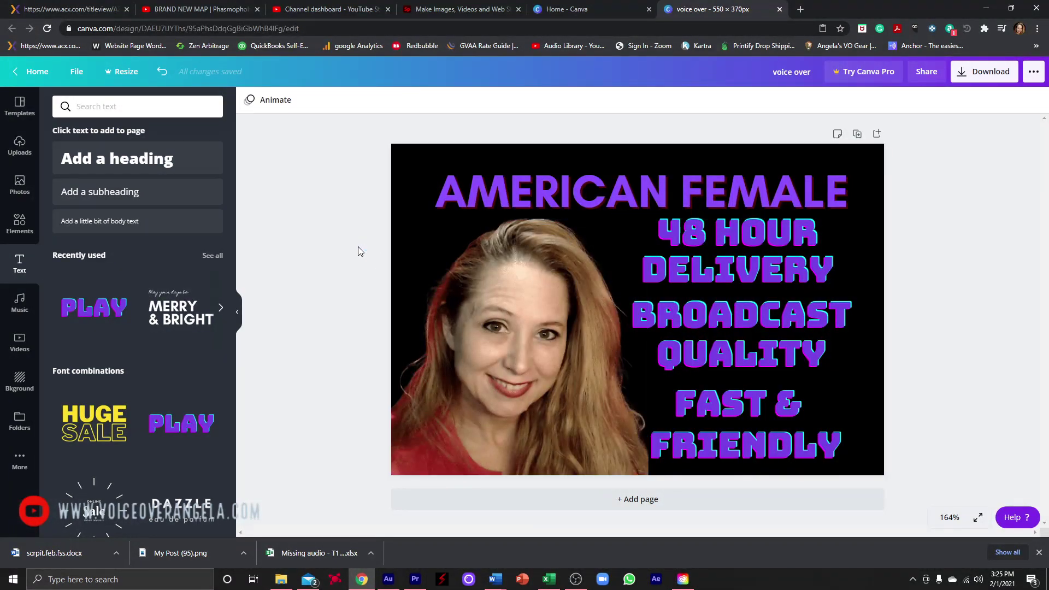